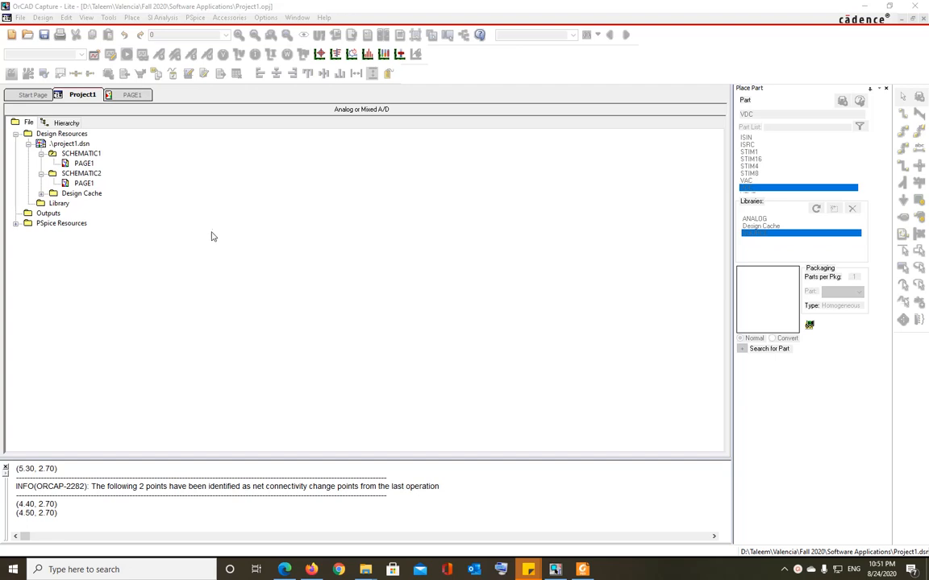
Open PAGE1 of SCHEMATIC1 to show the 9V source and resistor ladder R1–R5.
{"action": "left_click", "coordinate": [130, 93]}
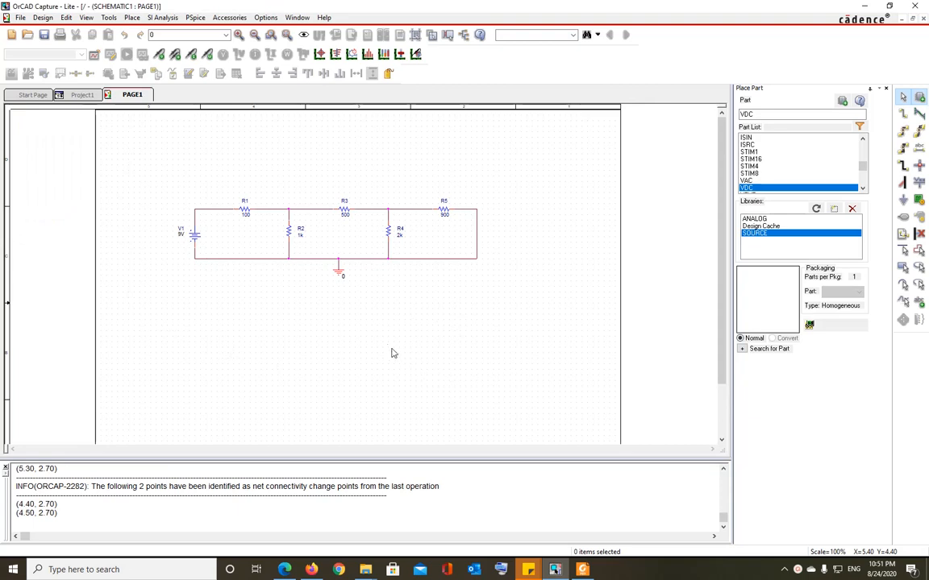
Zoom the schematic to 200% and scroll until V1 and all resistor values are readable.
{"action": "left_click", "coordinate": [84, 17]}
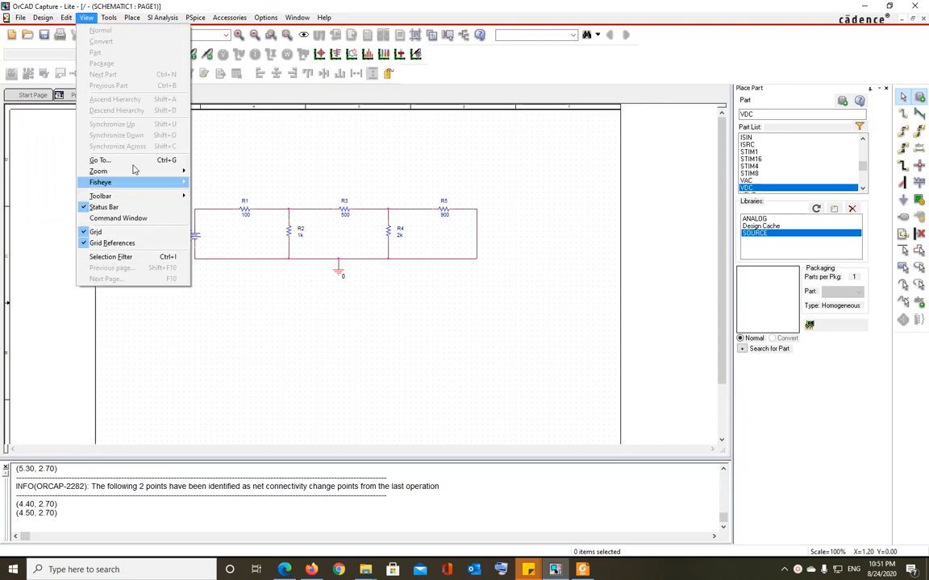
{"action": "left_click", "coordinate": [214, 172]}
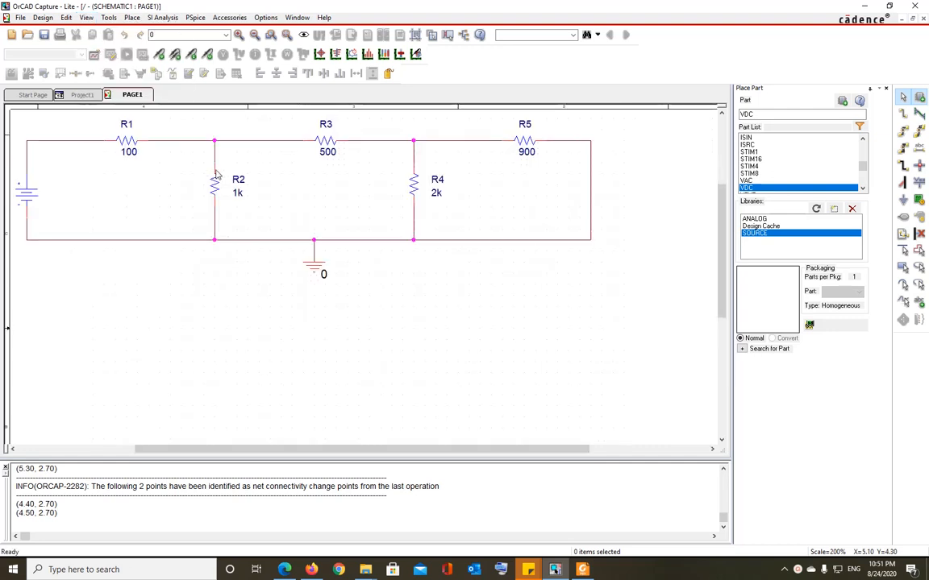
{"action": "left_click_drag", "start_coordinate": [402, 452], "coordinate": [377, 448]}
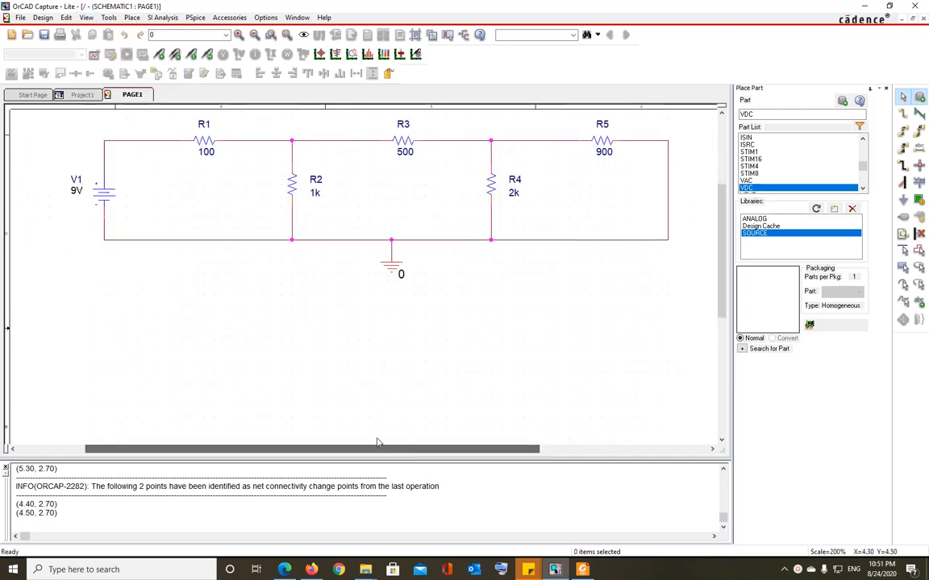
{"action": "scroll", "coordinate": [555, 394], "scroll_direction": "up", "scroll_amount": 2}
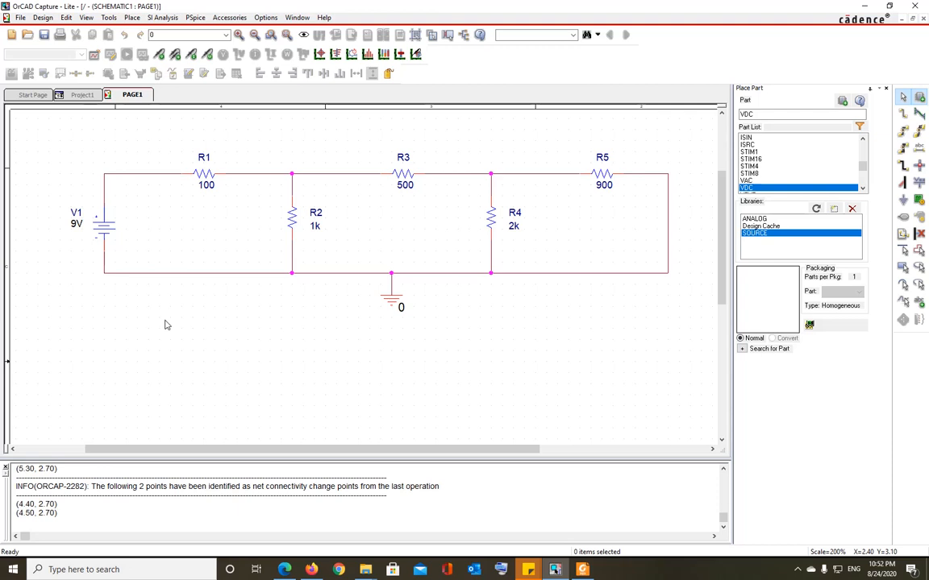
{"action": "scroll", "coordinate": [649, 230], "scroll_direction": "up", "scroll_amount": 2}
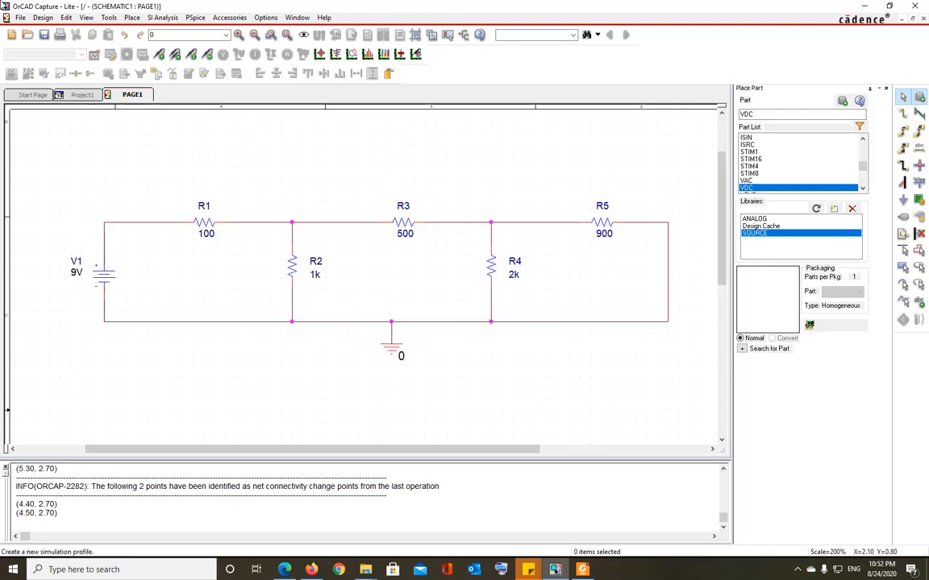
Create a new simulation profile named 'sim1'.
{"action": "left_click", "coordinate": [93, 56]}
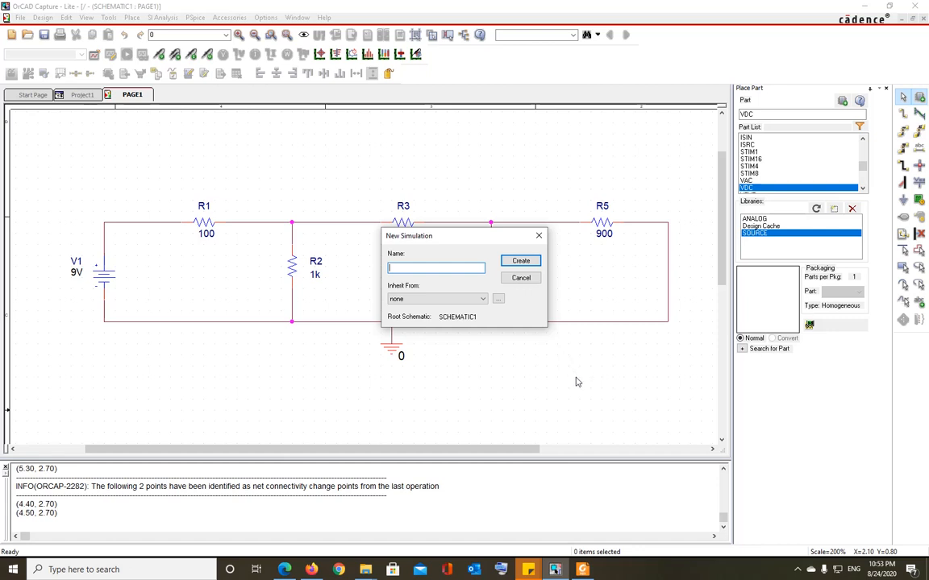
{"action": "type", "text": "sim1"}
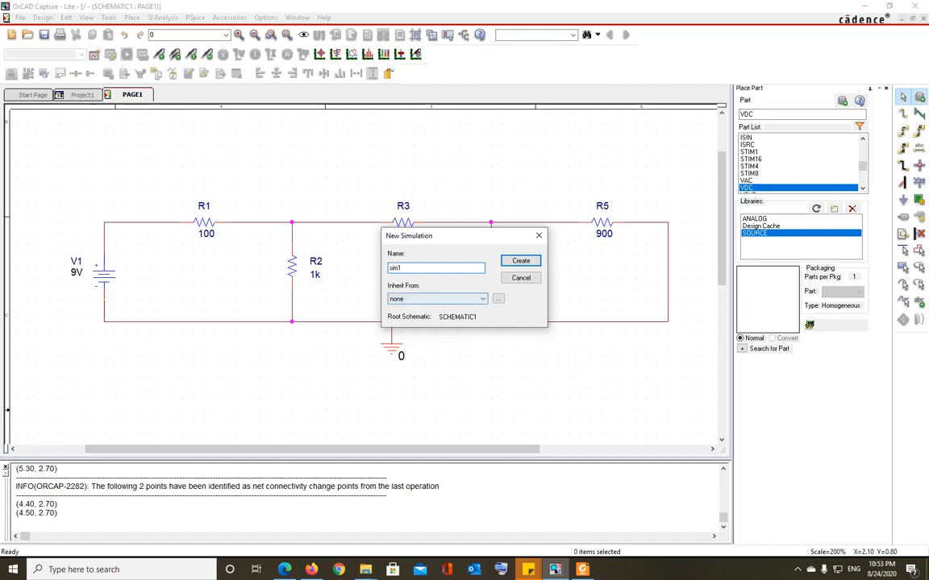
{"action": "key", "text": "Return"}
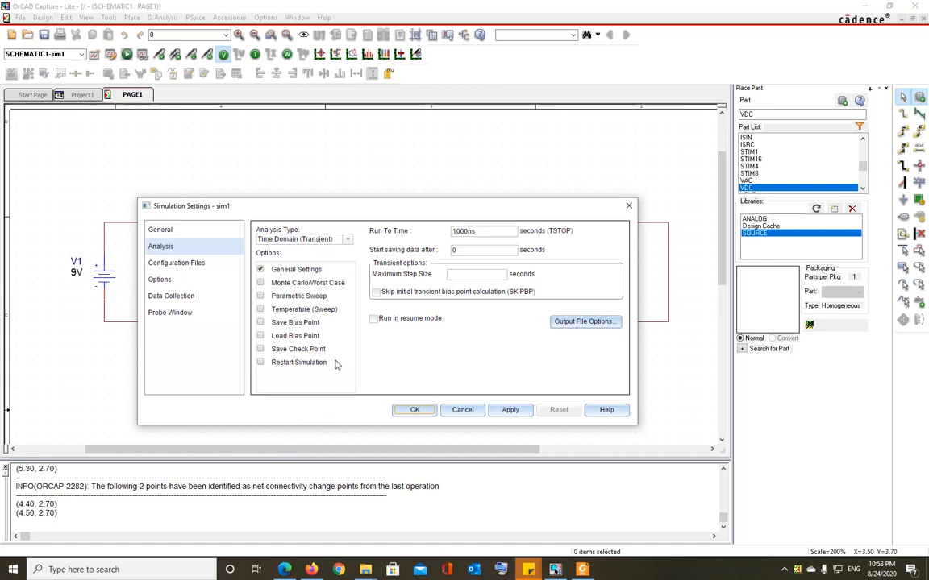
Open the Analysis Type list in sim1's Simulation Settings.
{"action": "left_click", "coordinate": [347, 239]}
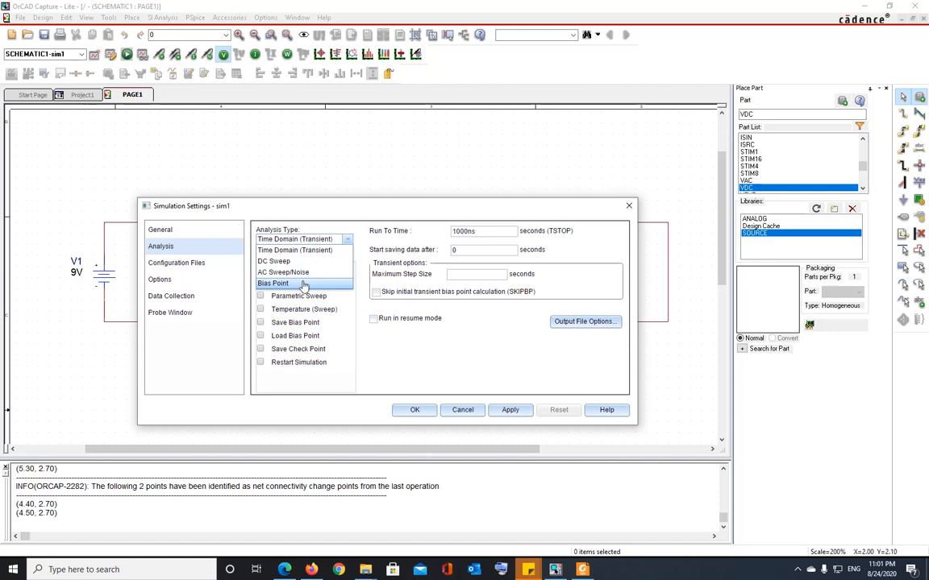
Set sim1's analysis type to Bias Point, apply it and close the settings.
{"action": "left_click", "coordinate": [303, 284]}
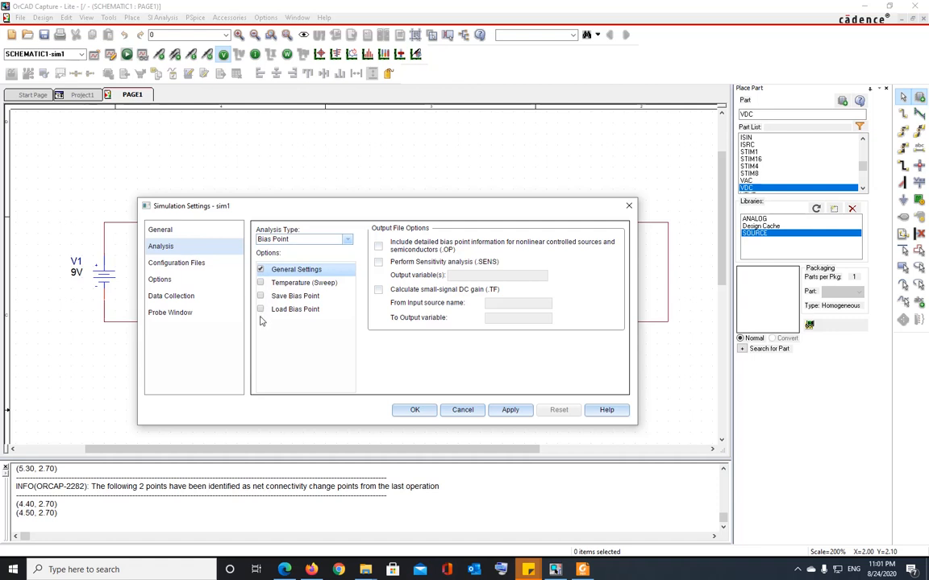
{"action": "left_click", "coordinate": [510, 414]}
{"action": "left_click", "coordinate": [414, 412]}
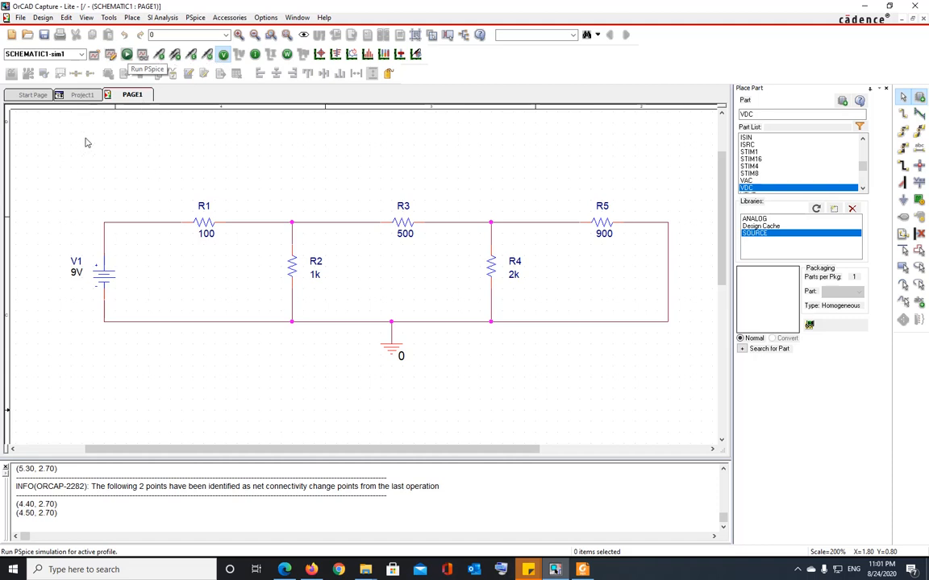
Run PSpice on sim1 and maximize PSpice A/D to read the error-free completion log.
{"action": "left_click", "coordinate": [128, 54]}
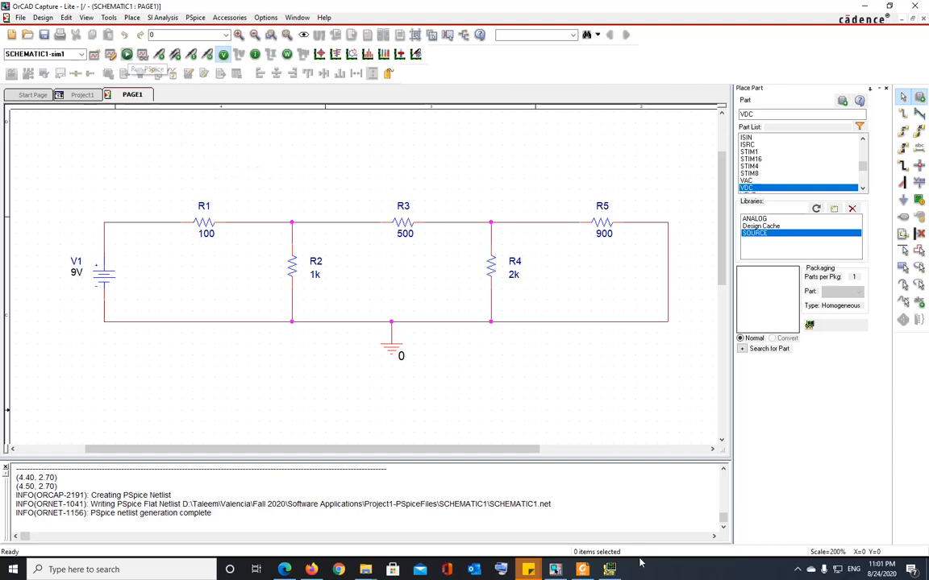
{"action": "left_click", "coordinate": [608, 568]}
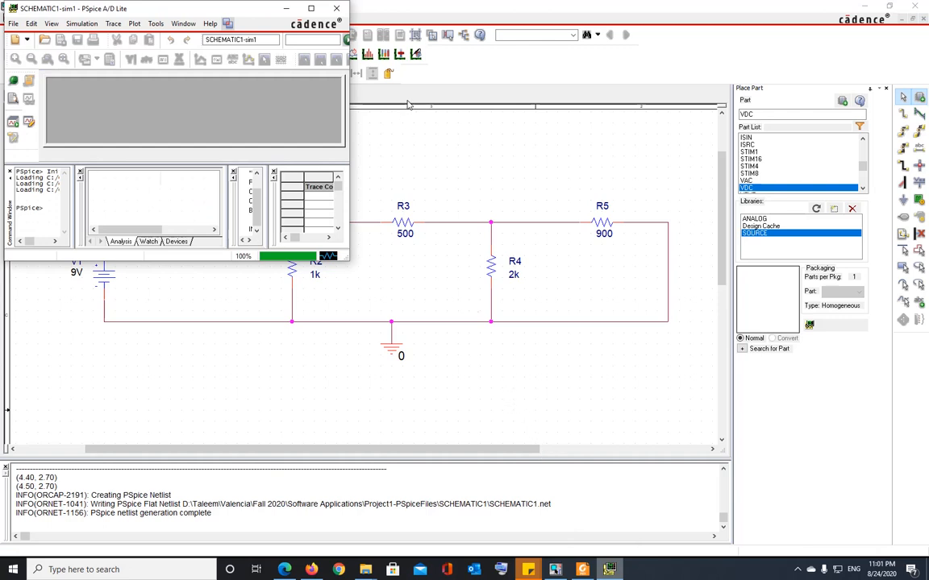
{"action": "left_click", "coordinate": [311, 9]}
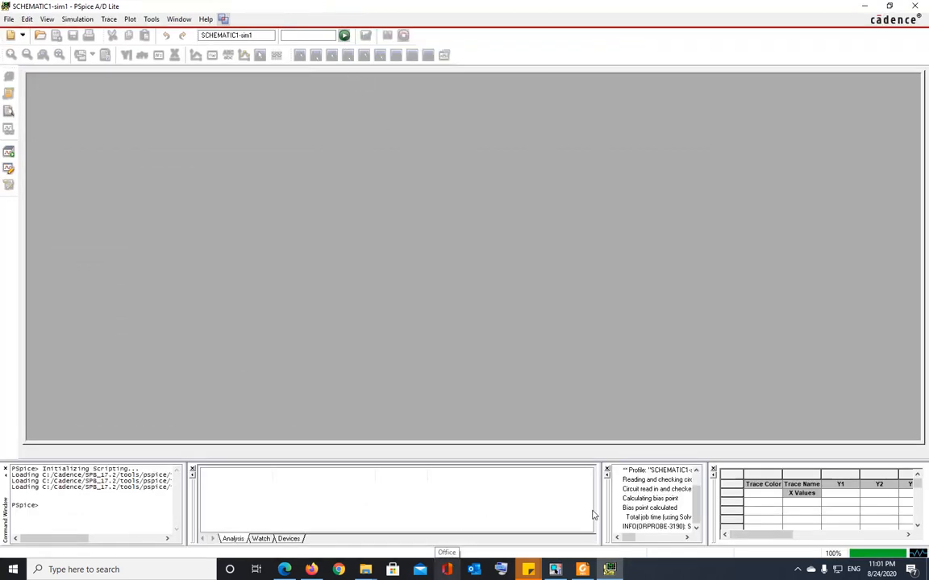
{"action": "left_click_drag", "start_coordinate": [600, 503], "coordinate": [430, 502]}
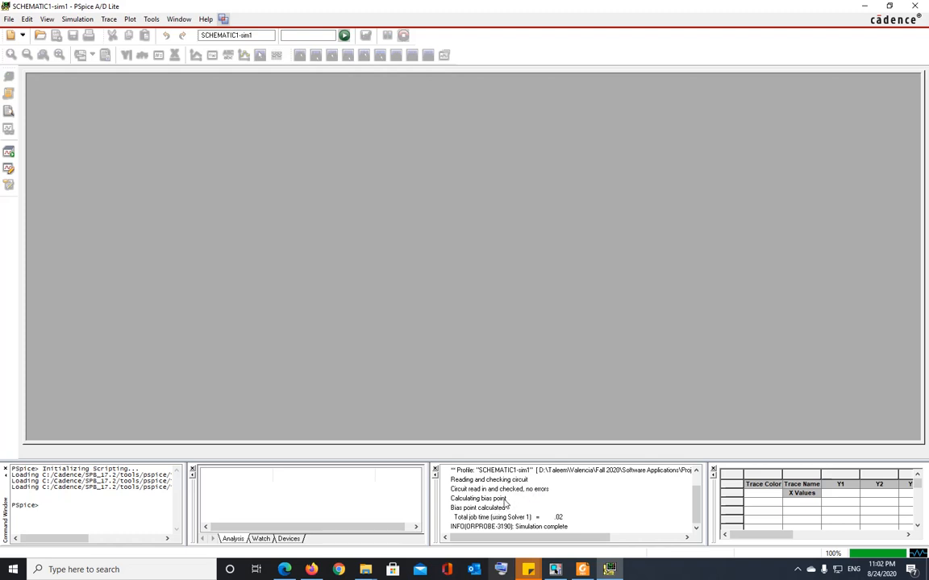
{"action": "scroll", "coordinate": [509, 505], "scroll_direction": "up", "scroll_amount": 1}
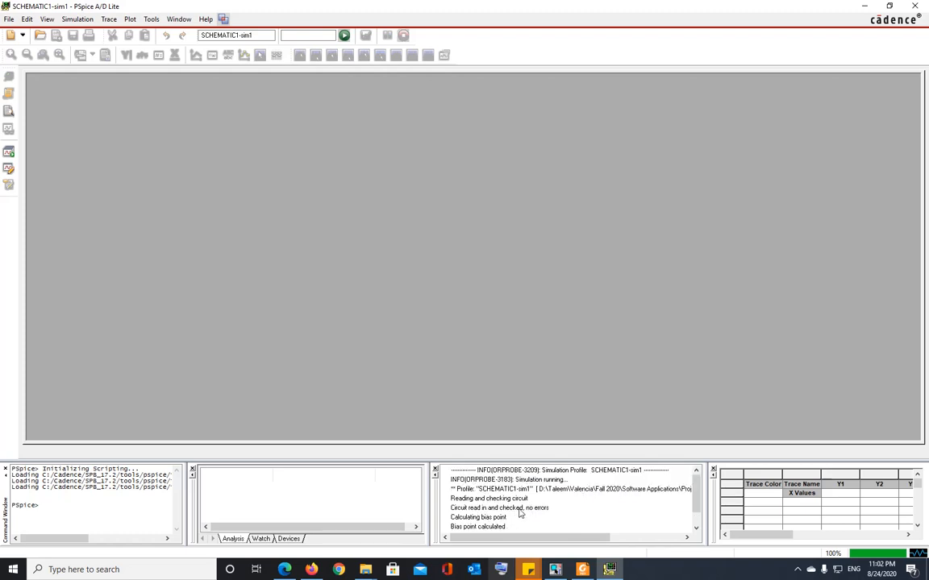
{"action": "scroll", "coordinate": [520, 513], "scroll_direction": "down", "scroll_amount": 1}
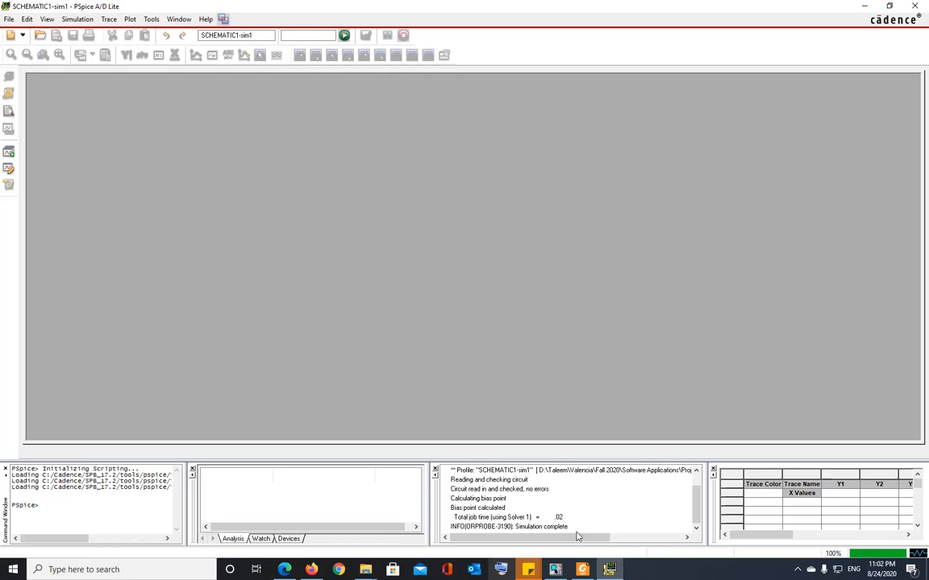
{"action": "mouse_move", "coordinate": [743, 534]}
{"action": "left_mouse_down"}
{"action": "mouse_move", "coordinate": [805, 536]}
{"action": "mouse_move", "coordinate": [746, 538]}
{"action": "left_mouse_up"}
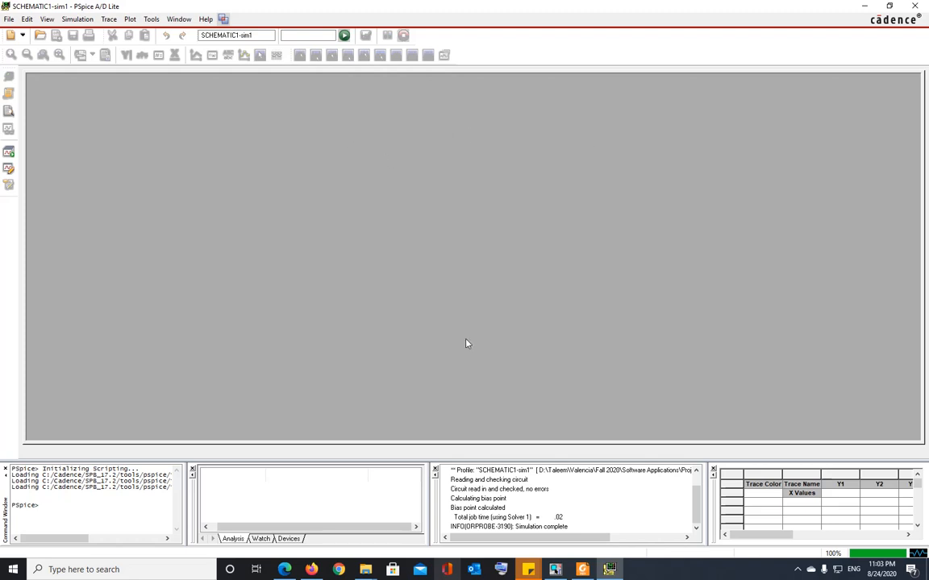
Return to the schematic and display node bias voltages 9.000V, 7.568V, 4.192V and 0V.
{"action": "left_click", "coordinate": [865, 8]}
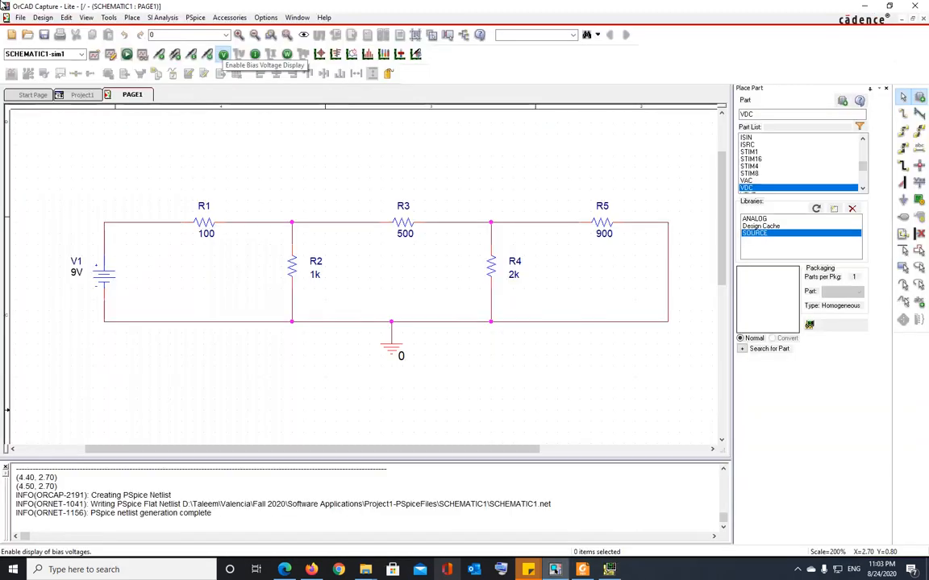
{"action": "left_click", "coordinate": [223, 54]}
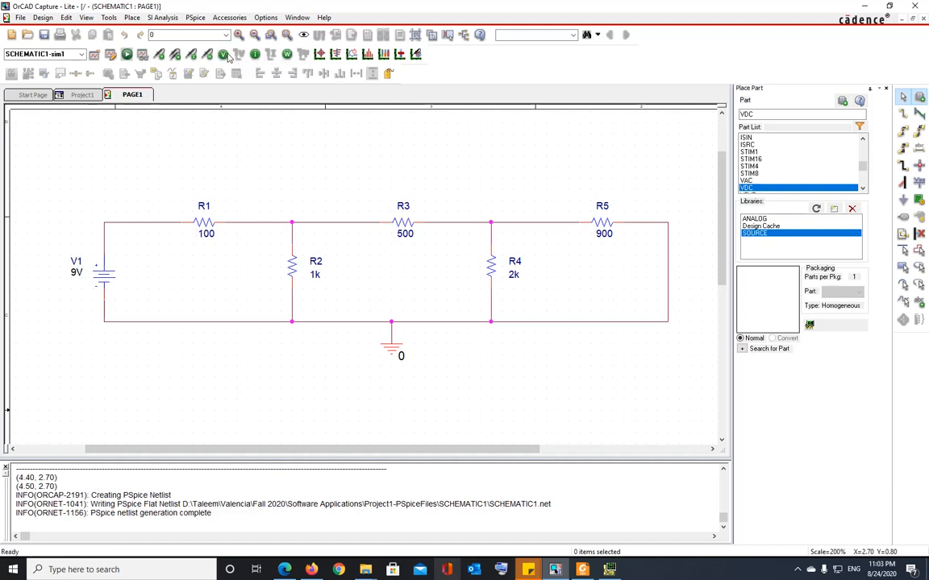
{"action": "left_click", "coordinate": [224, 54]}
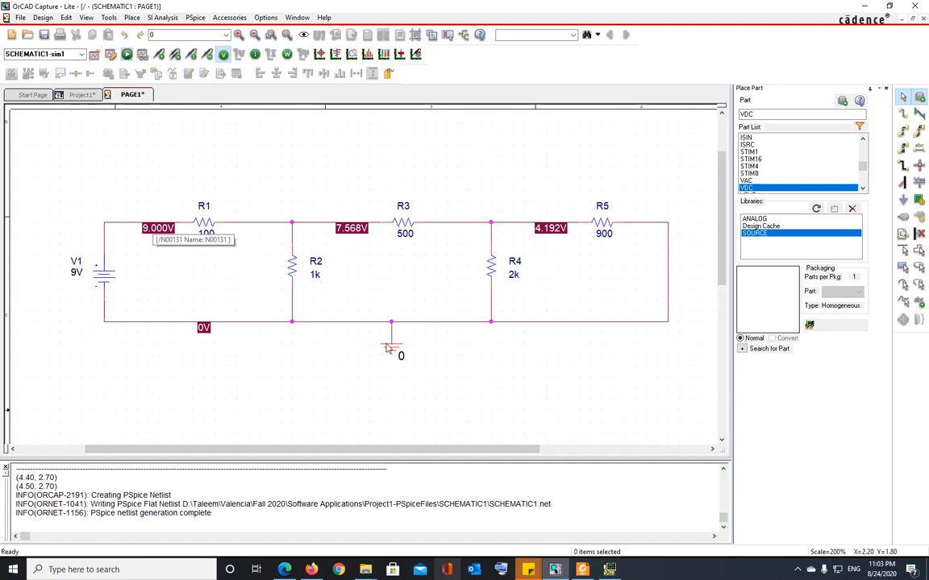
Drag the 9.000V, 7.568V and 4.192V voltage labels above their nodes, clear of the wires.
{"action": "left_click", "coordinate": [154, 232]}
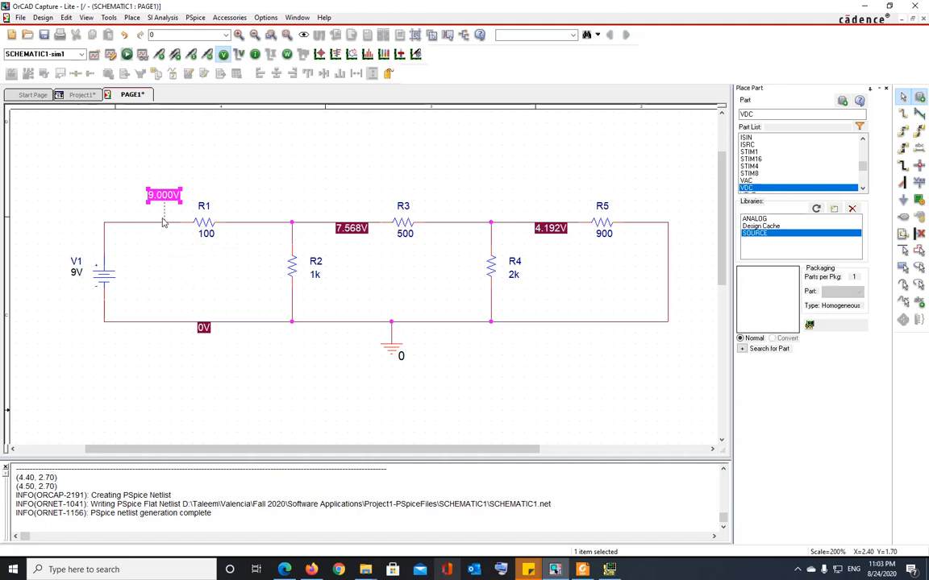
{"action": "left_click", "coordinate": [168, 249]}
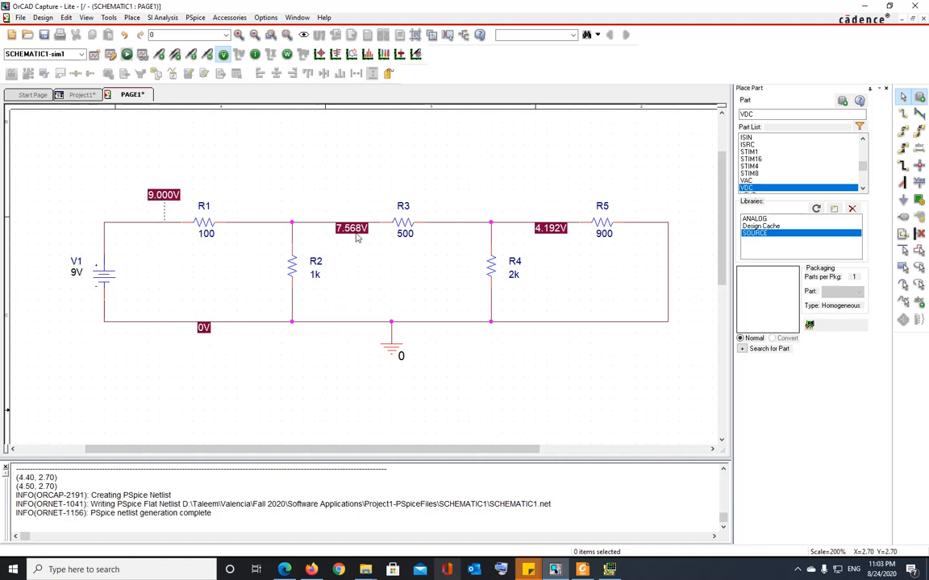
{"action": "left_click_drag", "start_coordinate": [352, 230], "coordinate": [341, 208]}
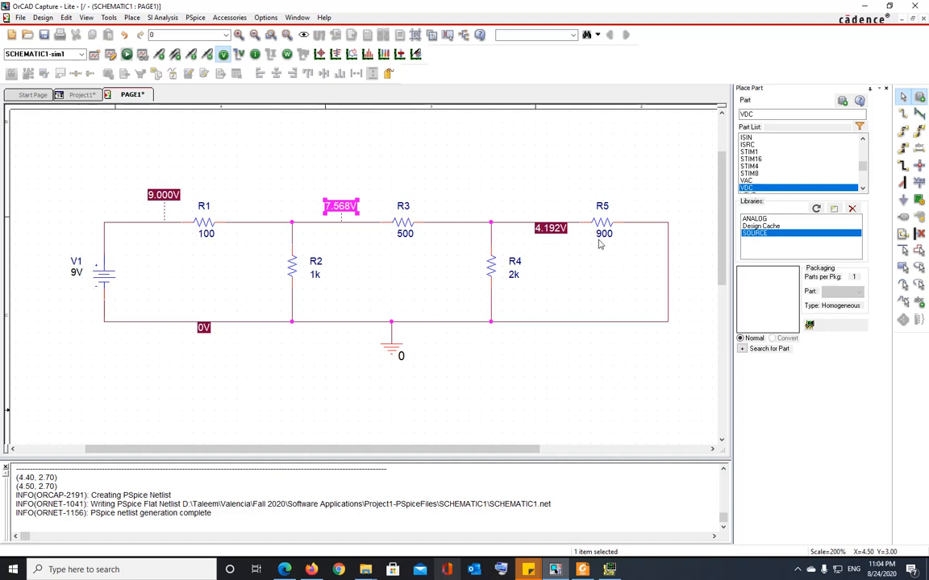
{"action": "left_click_drag", "start_coordinate": [553, 229], "coordinate": [565, 185]}
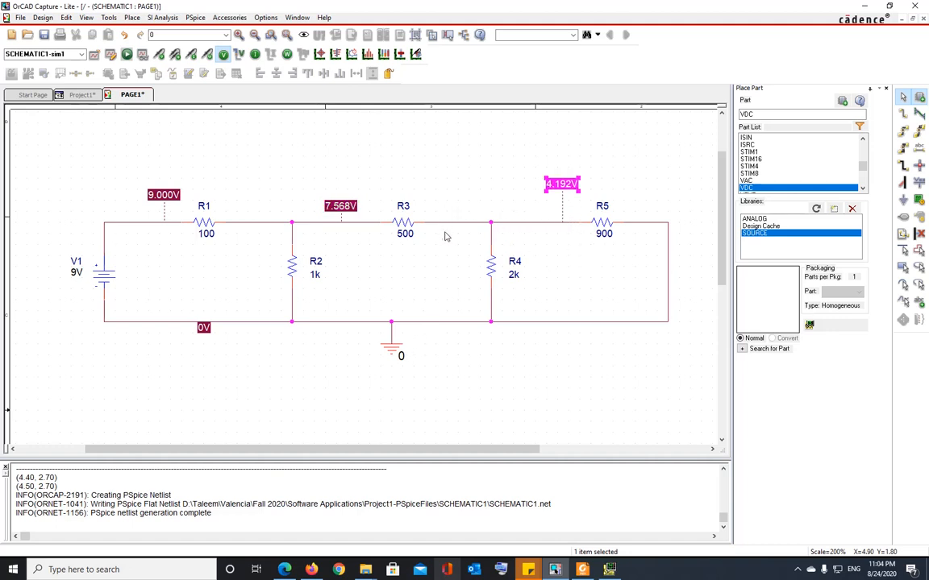
{"action": "left_click", "coordinate": [565, 206]}
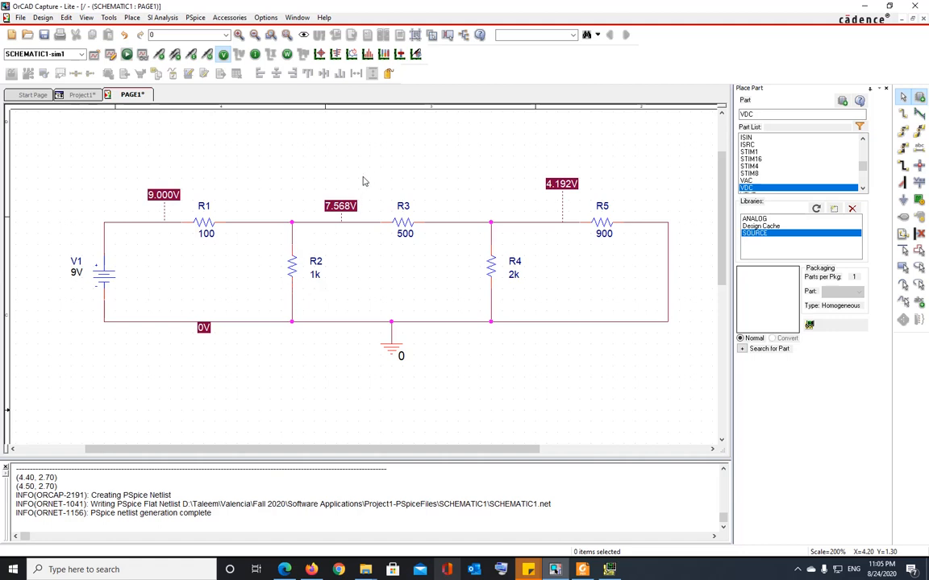
{"action": "left_click_drag", "start_coordinate": [342, 205], "coordinate": [297, 206]}
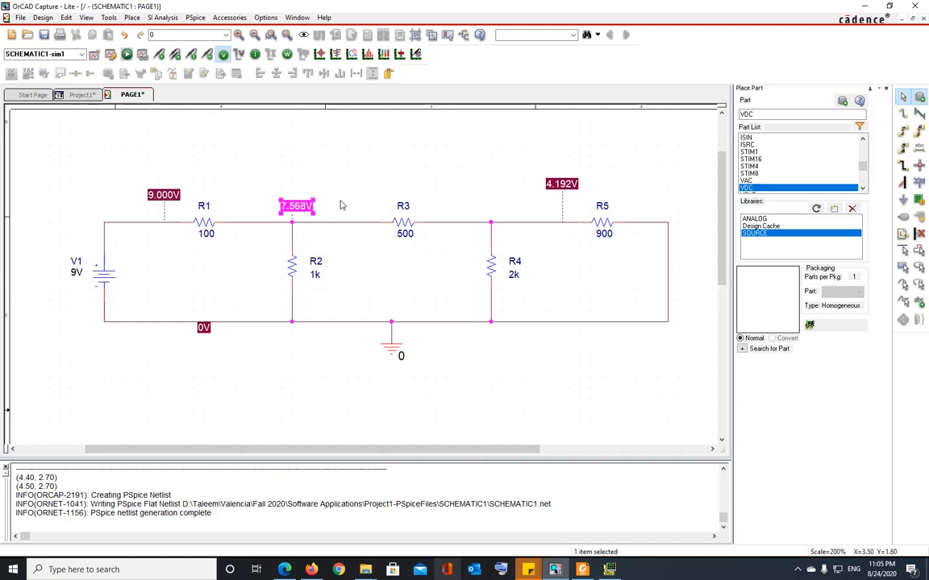
{"action": "left_click", "coordinate": [310, 242]}
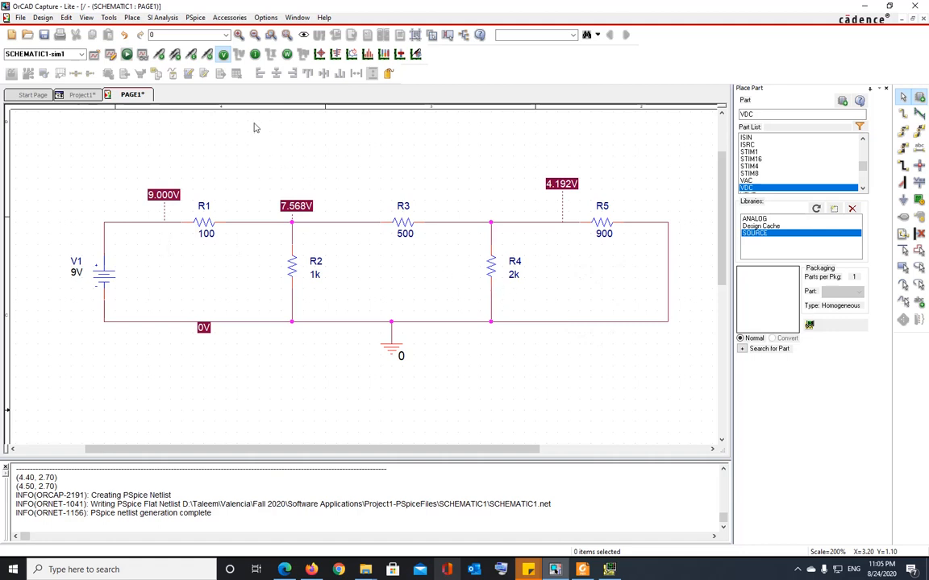
Swap the voltage display for currents and reposition R1's 14.32mA and R2's 7.568mA labels.
{"action": "left_click", "coordinate": [254, 54]}
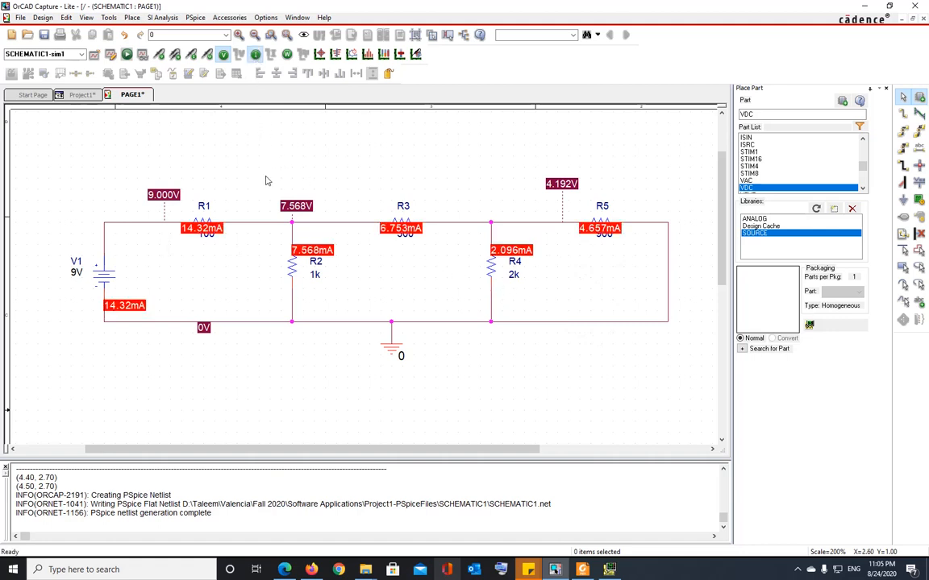
{"action": "left_click", "coordinate": [223, 54]}
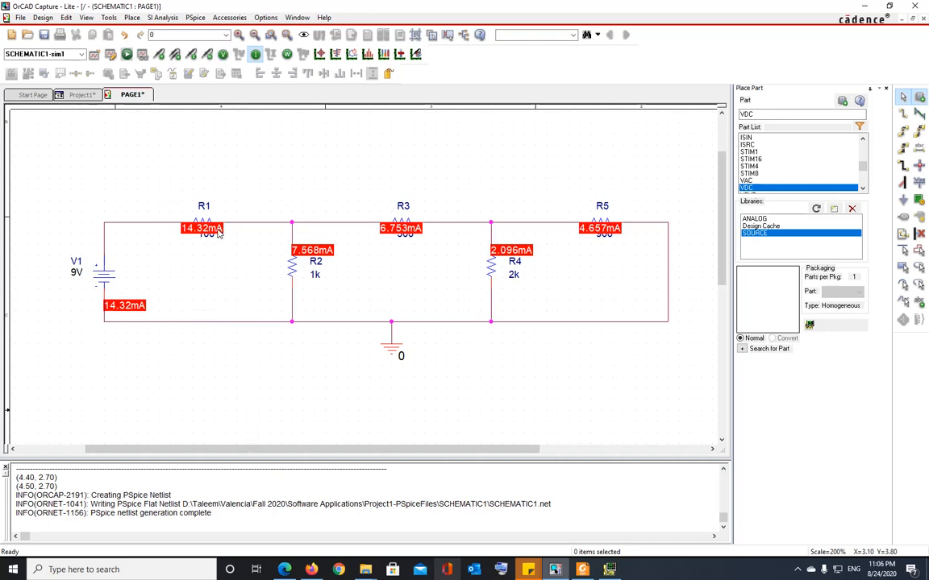
{"action": "left_click_drag", "start_coordinate": [216, 230], "coordinate": [217, 252]}
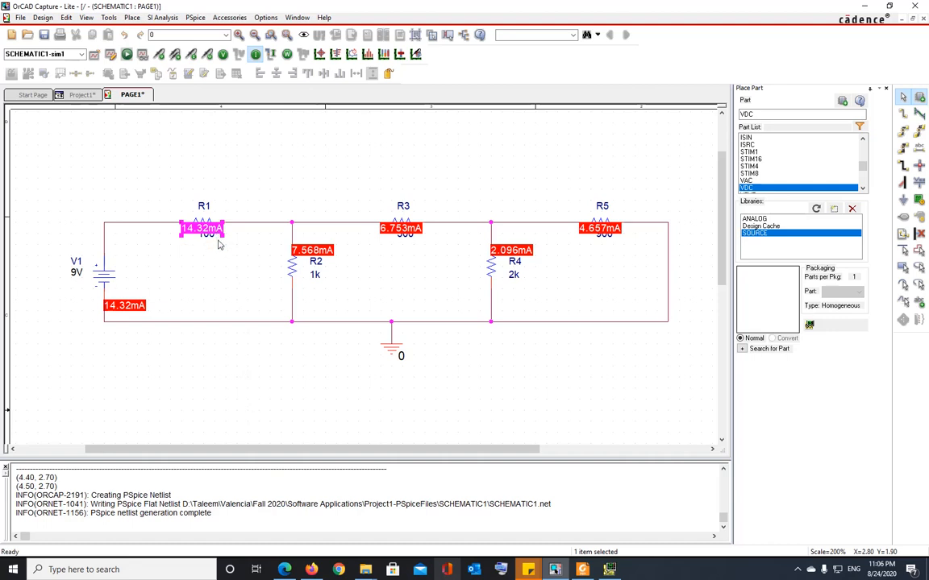
{"action": "left_click", "coordinate": [227, 278]}
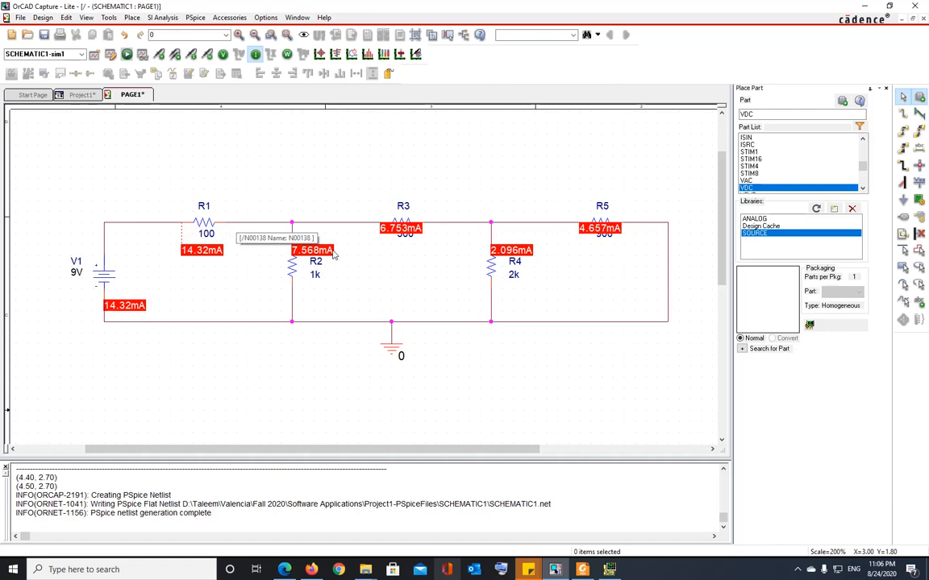
{"action": "left_click_drag", "start_coordinate": [328, 252], "coordinate": [338, 252]}
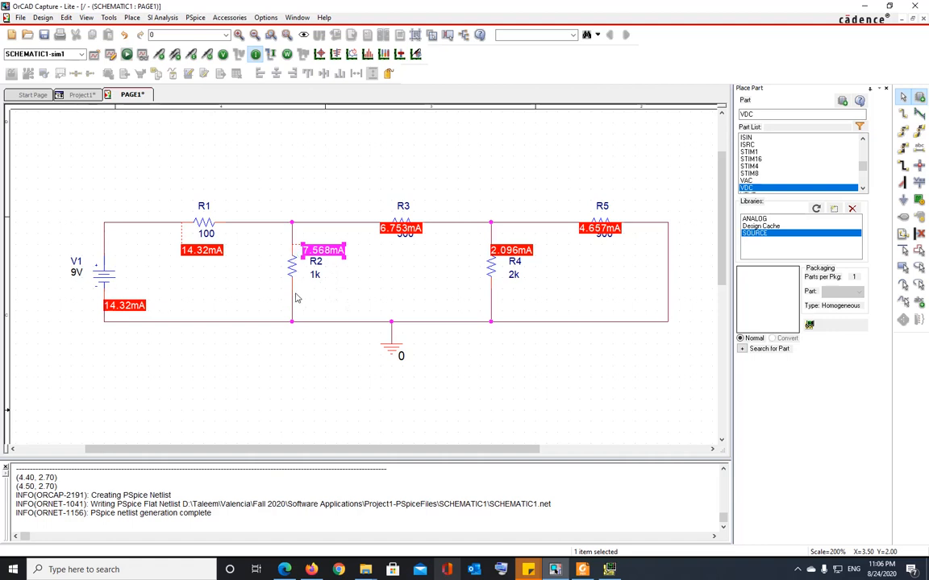
{"action": "left_click", "coordinate": [406, 258]}
Move R3's 6.753mA, R4's 2.096mA, R5's 4.657mA and V1's 14.32mA labels clear of resistor values.
{"action": "left_click_drag", "start_coordinate": [412, 232], "coordinate": [412, 254]}
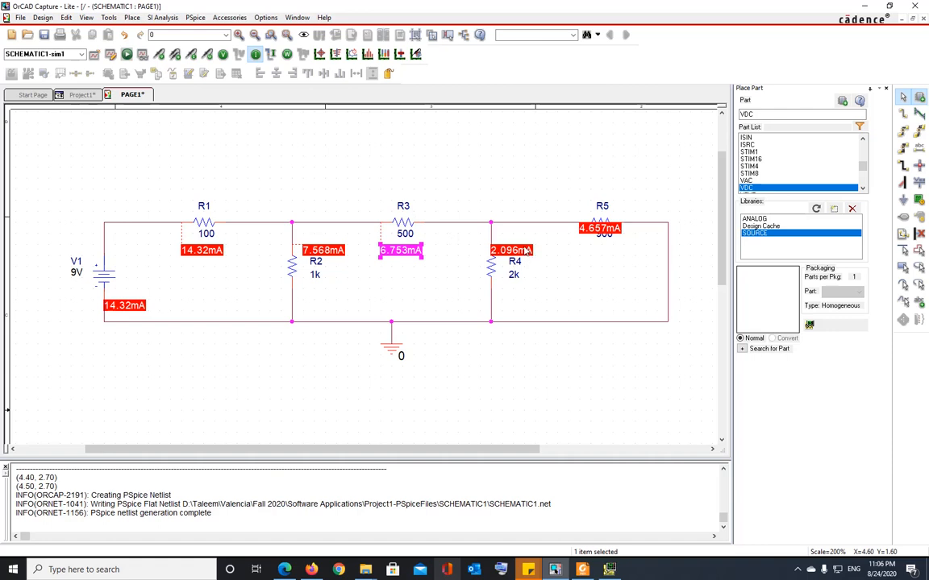
{"action": "left_click_drag", "start_coordinate": [526, 252], "coordinate": [546, 251]}
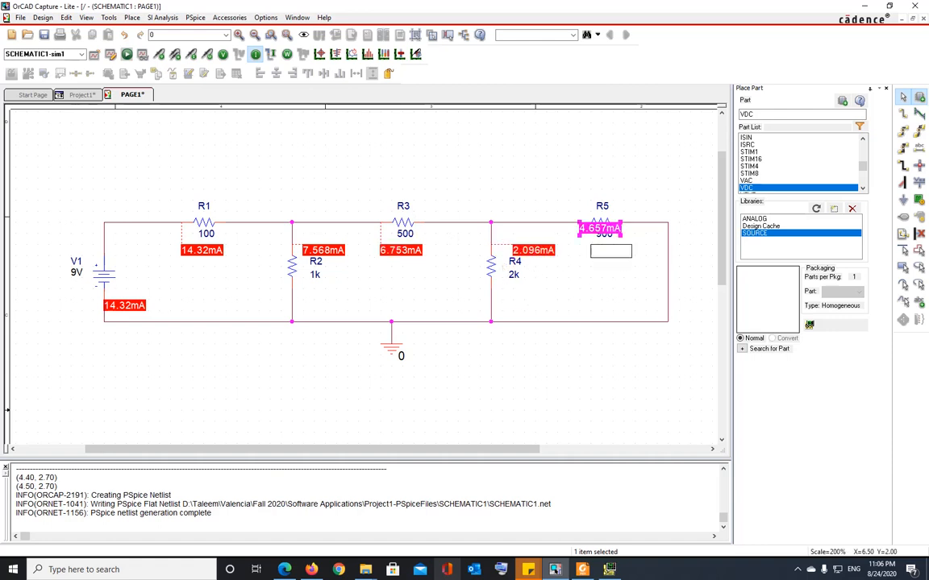
{"action": "left_click_drag", "start_coordinate": [619, 231], "coordinate": [630, 253]}
{"action": "left_click", "coordinate": [620, 278]}
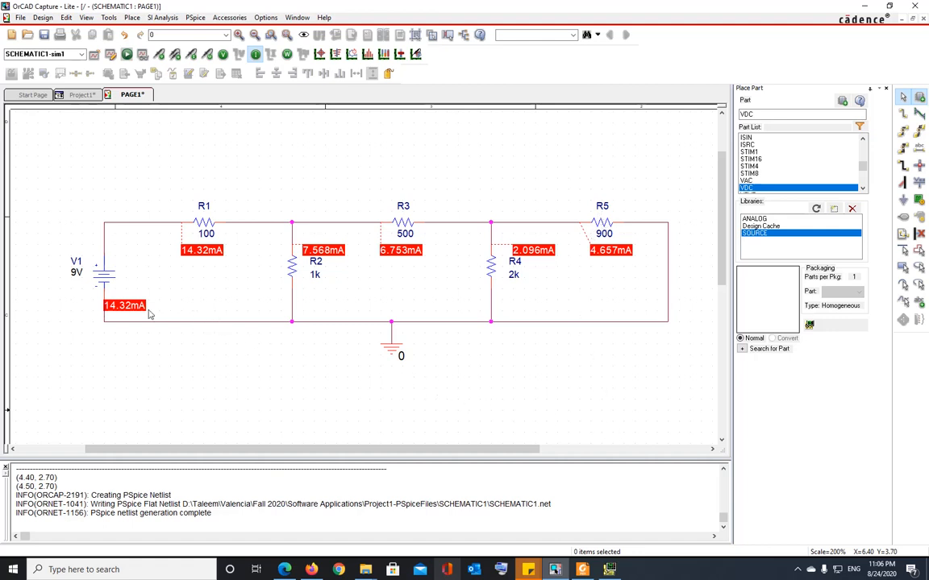
{"action": "left_click_drag", "start_coordinate": [132, 311], "coordinate": [143, 256]}
{"action": "left_click", "coordinate": [185, 370]}
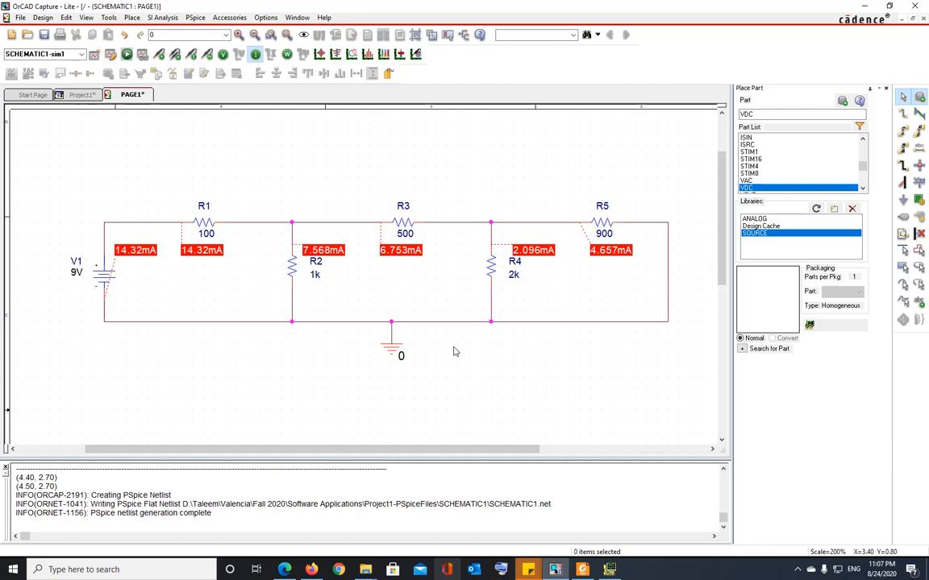
Replace the current labels with power labels and move R1's 20.51mW below its value.
{"action": "left_click", "coordinate": [255, 54]}
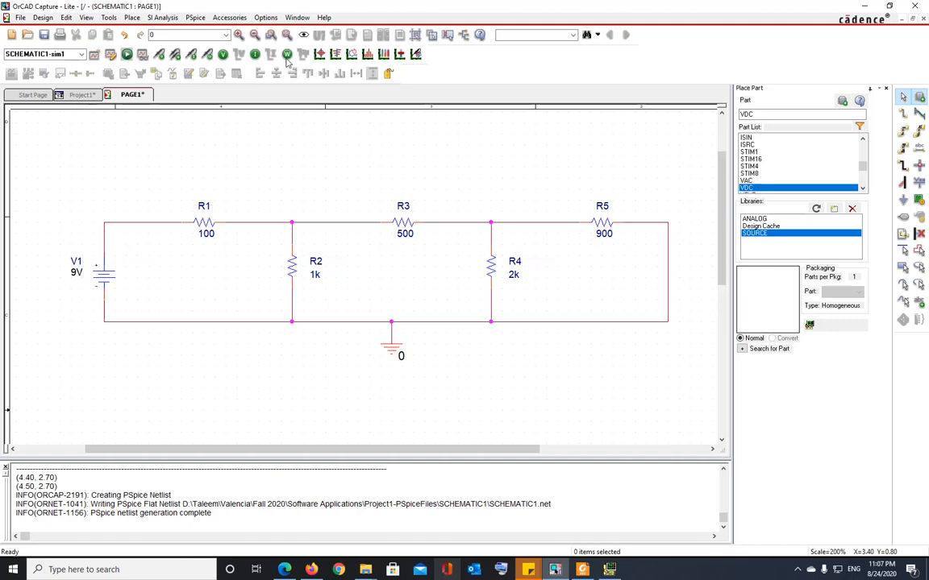
{"action": "left_click", "coordinate": [287, 54]}
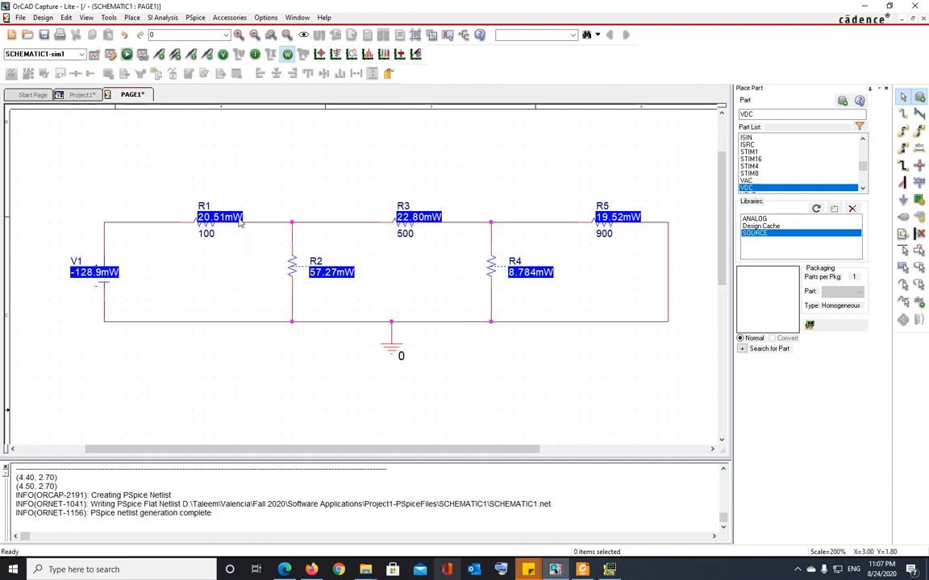
{"action": "left_click_drag", "start_coordinate": [240, 221], "coordinate": [219, 256]}
{"action": "left_click", "coordinate": [227, 283]}
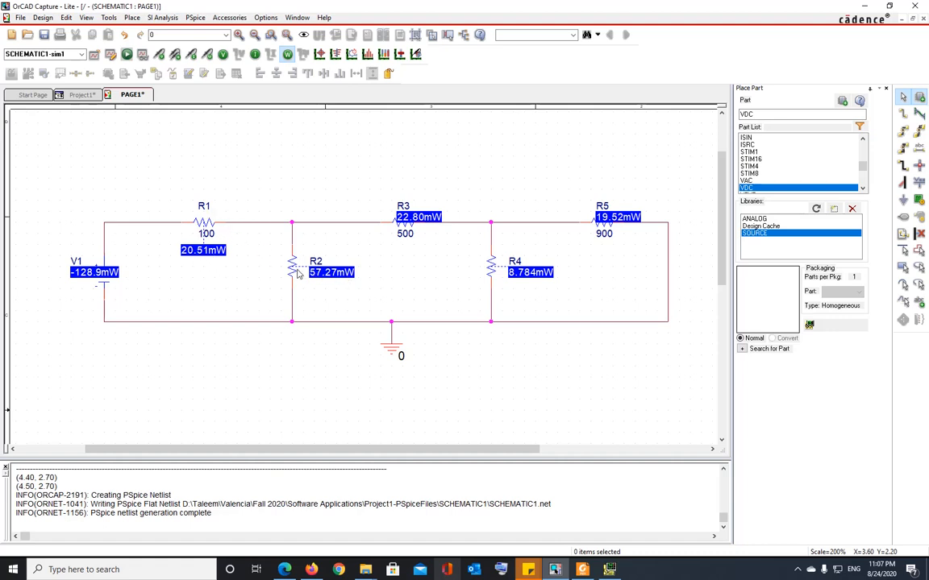
Reposition R3's and R4's 8.784mW labels, R5's 19.52mW above R5, and V1's -128.9mW below the source.
{"action": "left_click_drag", "start_coordinate": [427, 218], "coordinate": [421, 251]}
{"action": "left_click_drag", "start_coordinate": [528, 276], "coordinate": [542, 264]}
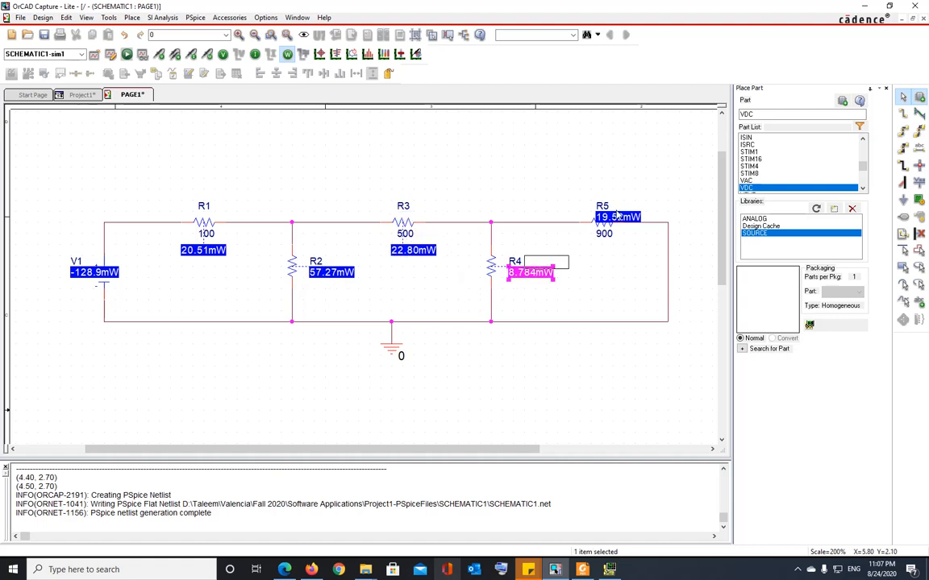
{"action": "left_click_drag", "start_coordinate": [618, 219], "coordinate": [601, 196]}
{"action": "left_click", "coordinate": [629, 266]}
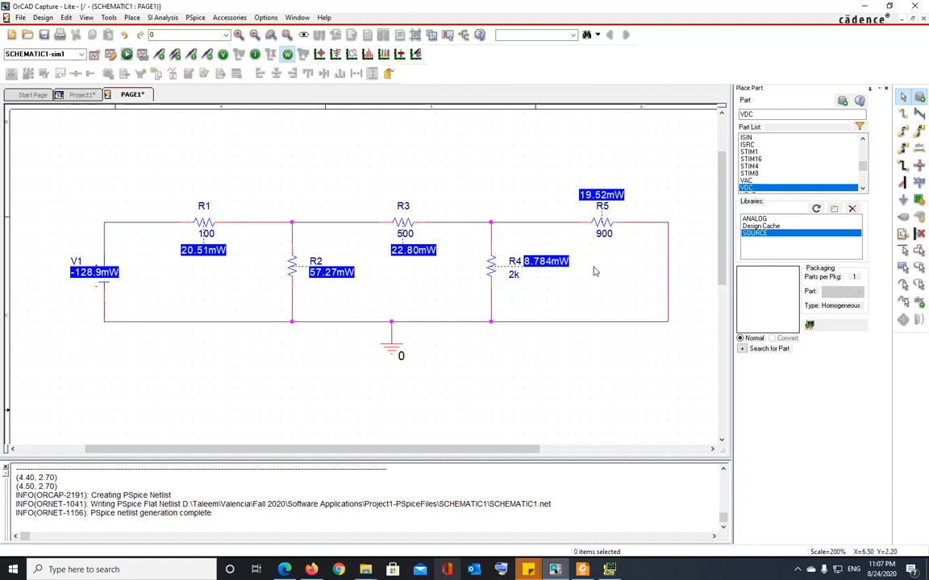
{"action": "left_click_drag", "start_coordinate": [107, 274], "coordinate": [85, 307]}
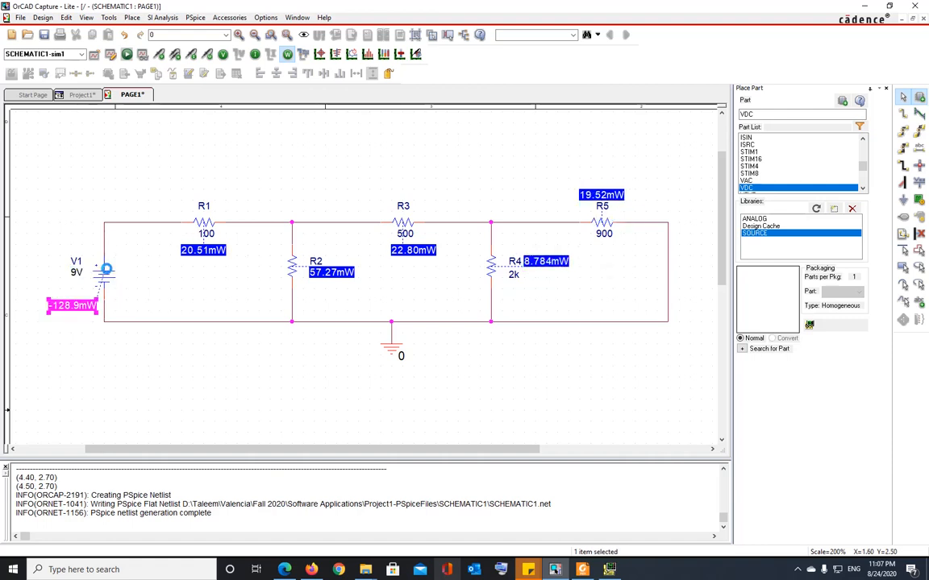
{"action": "left_click", "coordinate": [55, 289]}
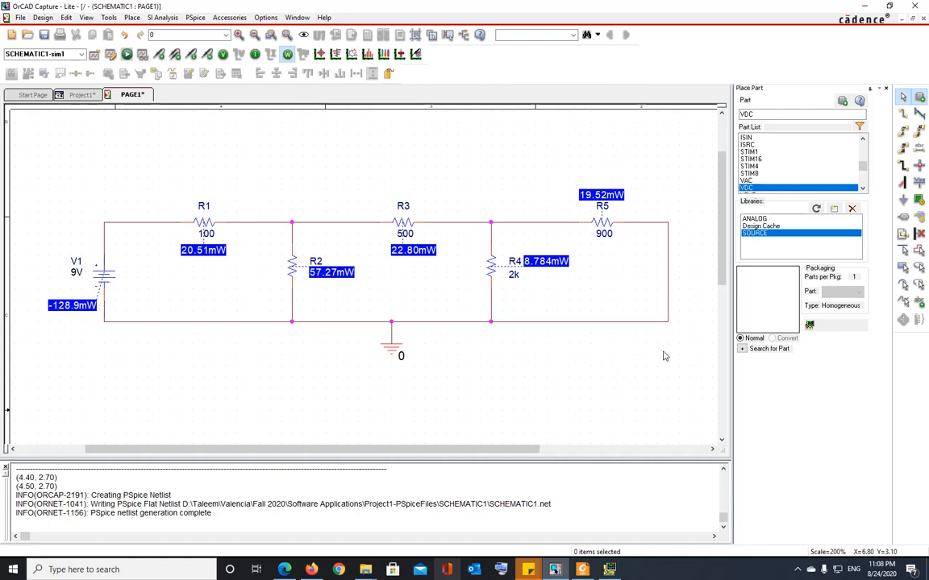
Show the bias currents and move R1's 14.32mA and R3's 6.753mA labels clear of overlaps.
{"action": "left_click", "coordinate": [256, 56]}
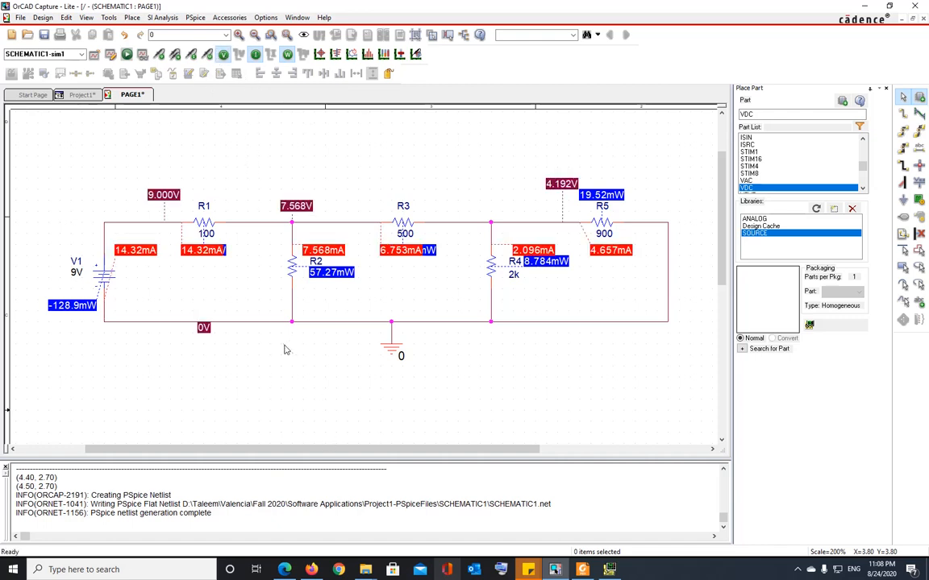
{"action": "left_click_drag", "start_coordinate": [199, 251], "coordinate": [202, 259]}
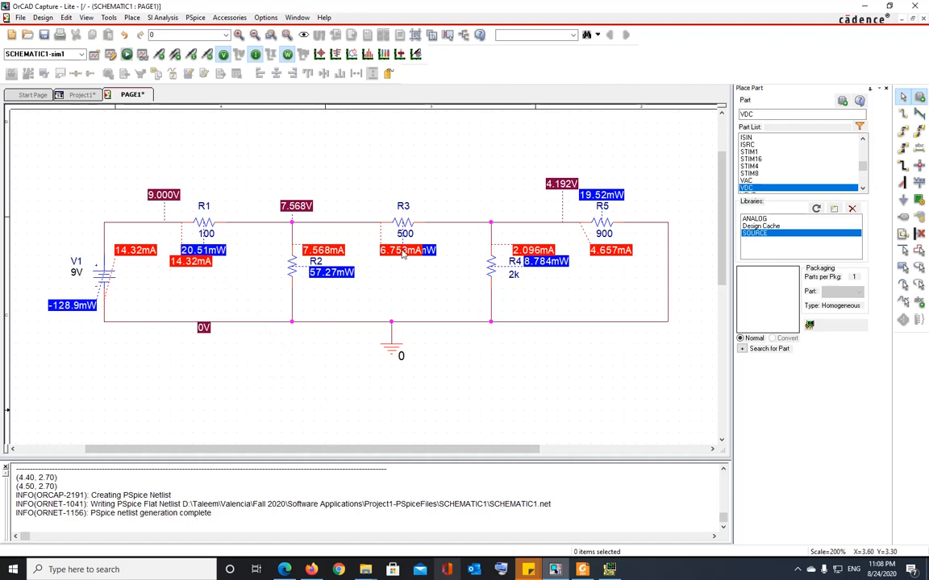
{"action": "left_click_drag", "start_coordinate": [384, 251], "coordinate": [389, 184]}
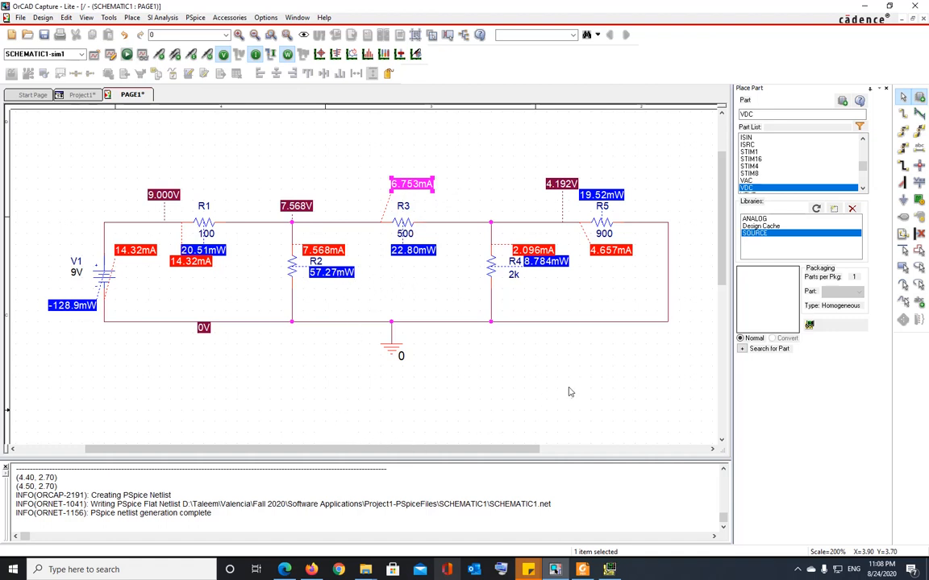
{"action": "left_click", "coordinate": [595, 373]}
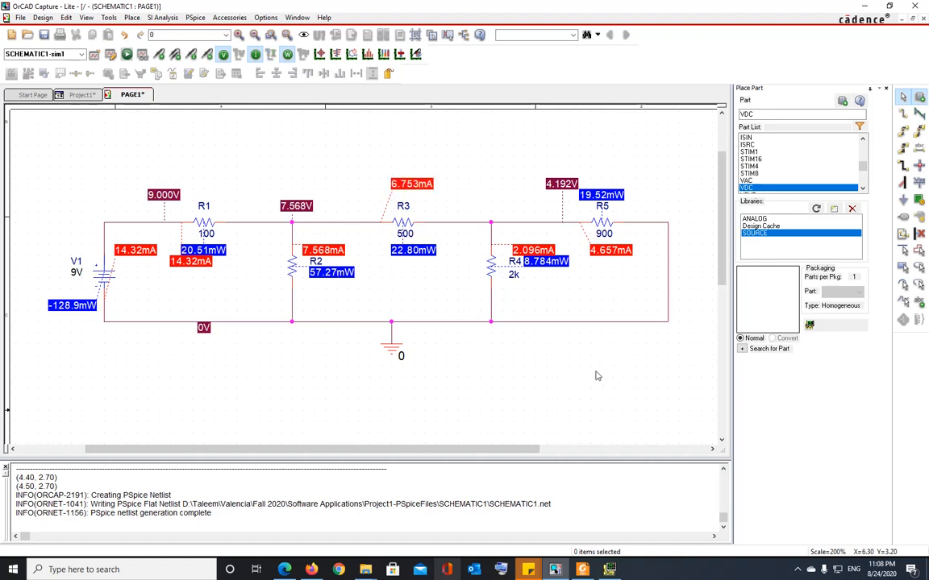
Hide the current and power labels, leaving only node voltages 9.000V, 7.568V, 4.192V, 0V.
{"action": "left_click", "coordinate": [222, 54]}
{"action": "left_click", "coordinate": [255, 54]}
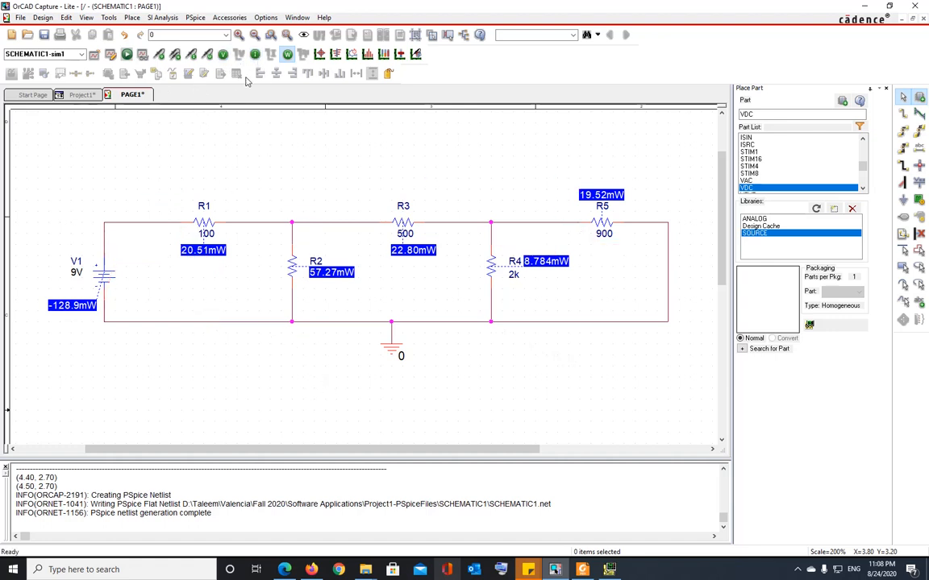
{"action": "left_click", "coordinate": [254, 54]}
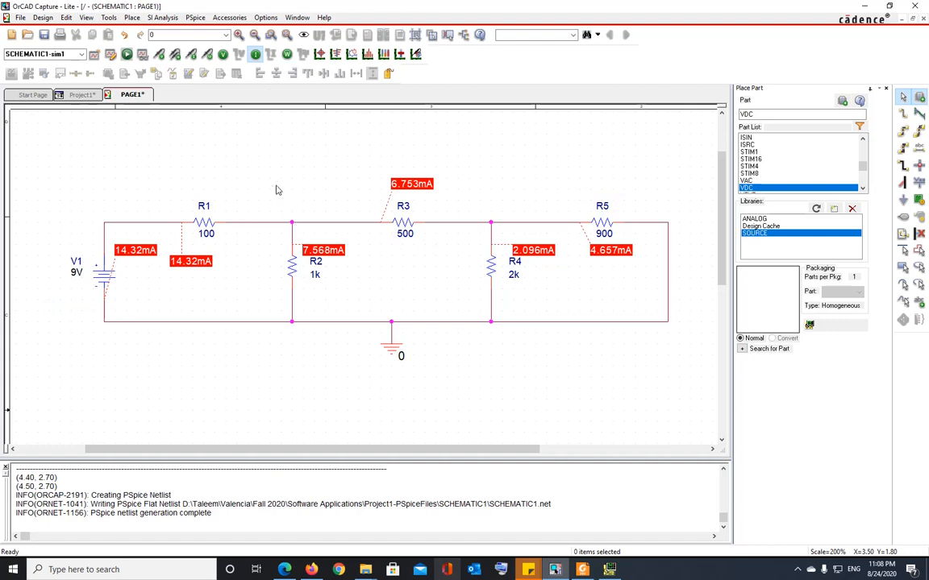
{"action": "left_click", "coordinate": [255, 56]}
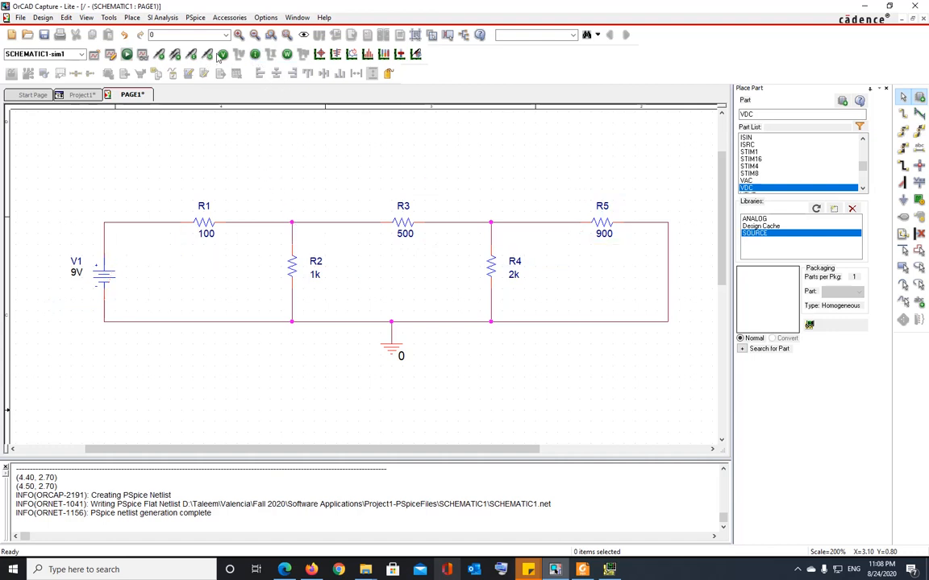
{"action": "left_click", "coordinate": [223, 54]}
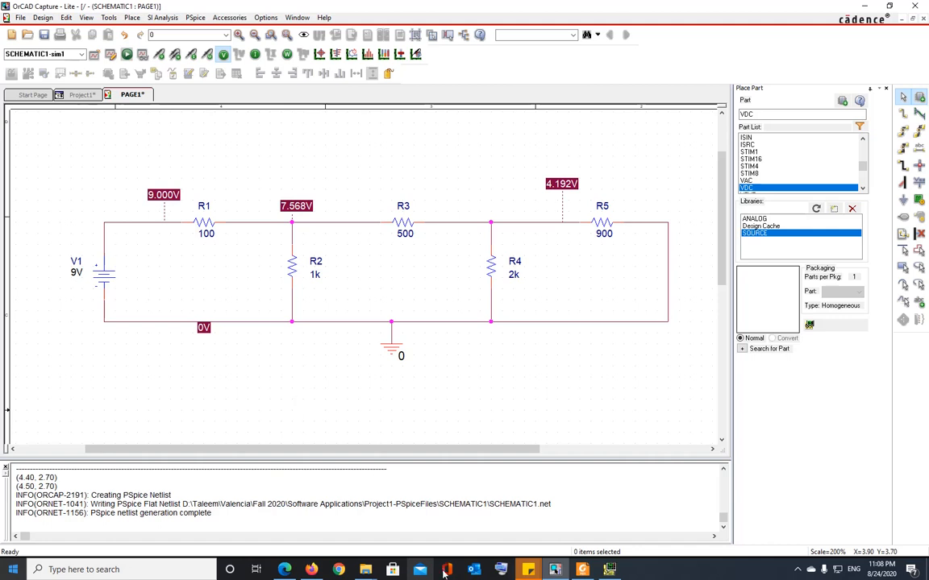
Launch Word through the Office app in the Start menu and create a new blank document.
{"action": "left_click", "coordinate": [12, 570]}
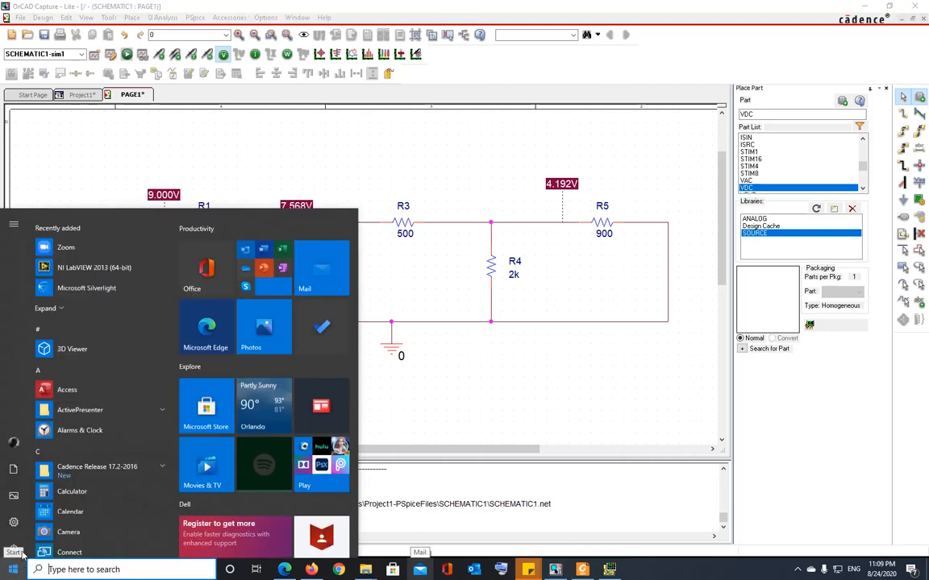
{"action": "scroll", "coordinate": [281, 452], "scroll_direction": "down", "scroll_amount": 3}
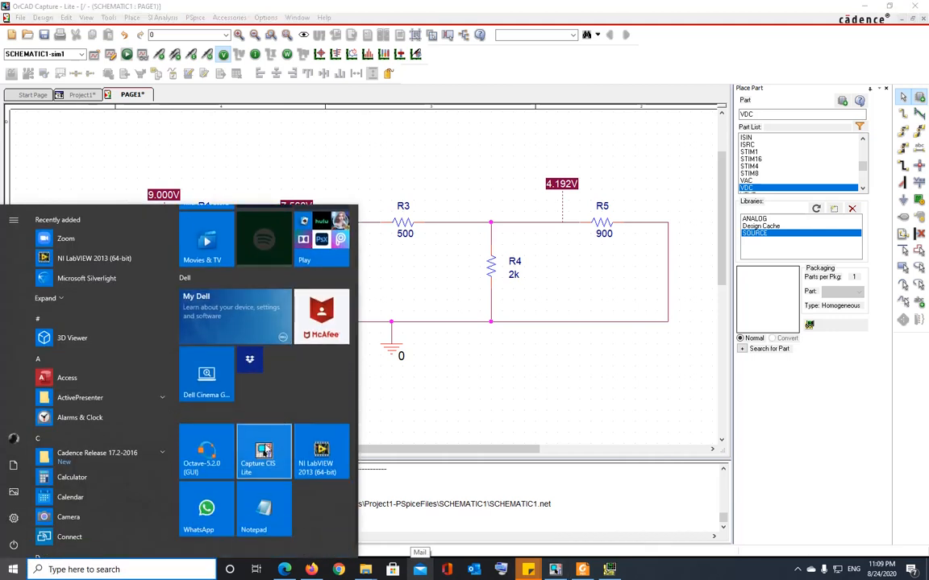
{"action": "scroll", "coordinate": [281, 451], "scroll_direction": "up", "scroll_amount": 3}
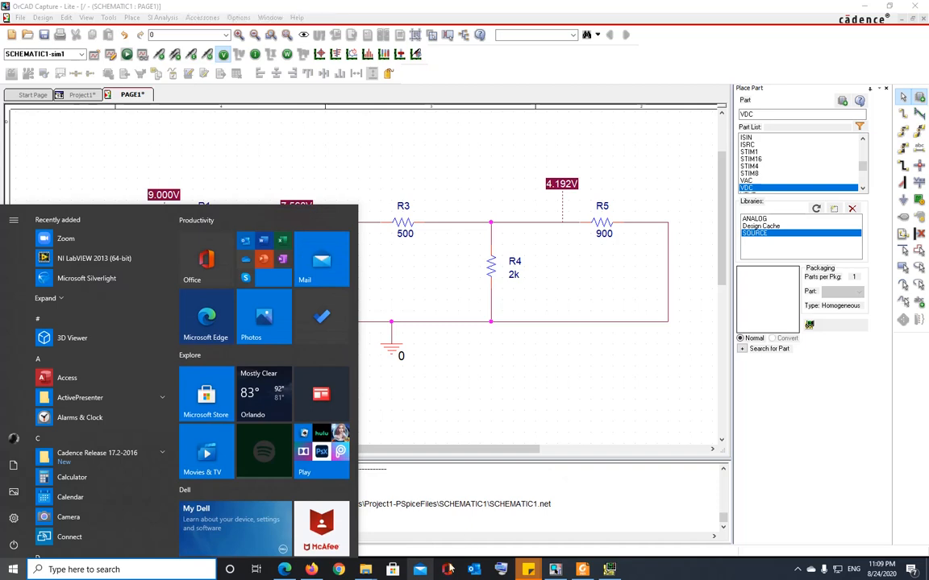
{"action": "left_click", "coordinate": [447, 570]}
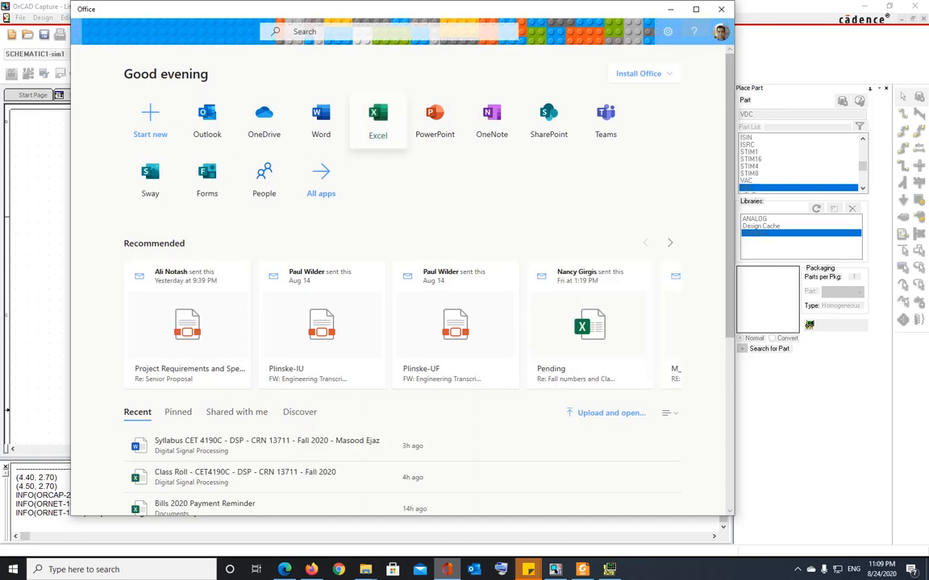
{"action": "left_click", "coordinate": [321, 120]}
{"action": "left_click", "coordinate": [177, 123]}
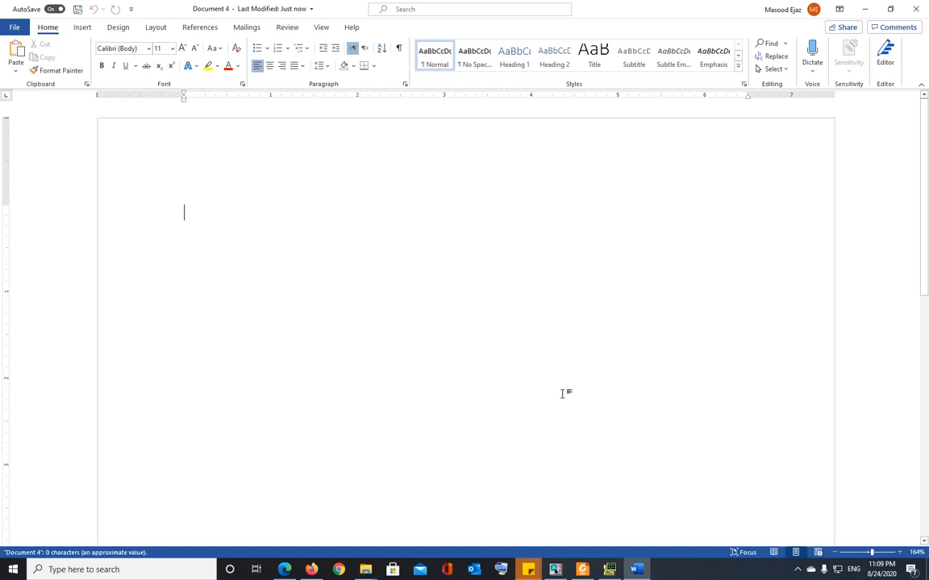
Paste the homework title line, underline it, and start a new line below.
{"action": "type", "text": "Masood Ejaz – Homework # 1 - PSpice"}
{"action": "key", "text": "ctrl+a"}
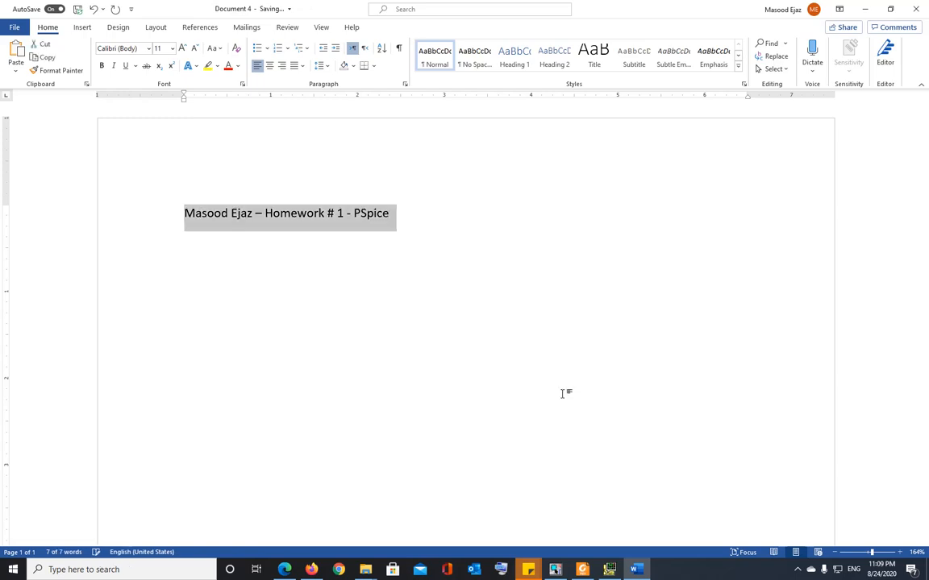
{"action": "key", "text": "ctrl+u"}
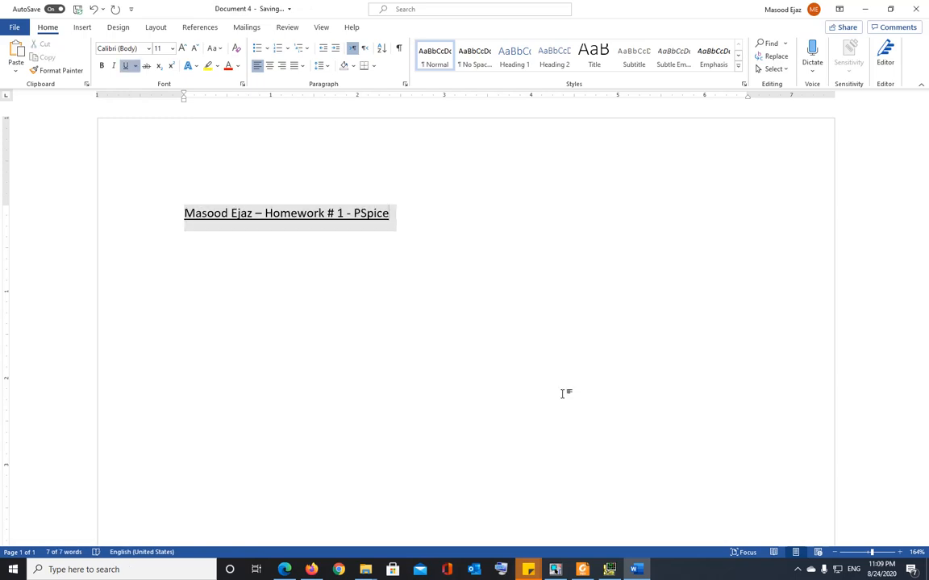
{"action": "key", "text": "End"}
{"action": "key", "text": "Return"}
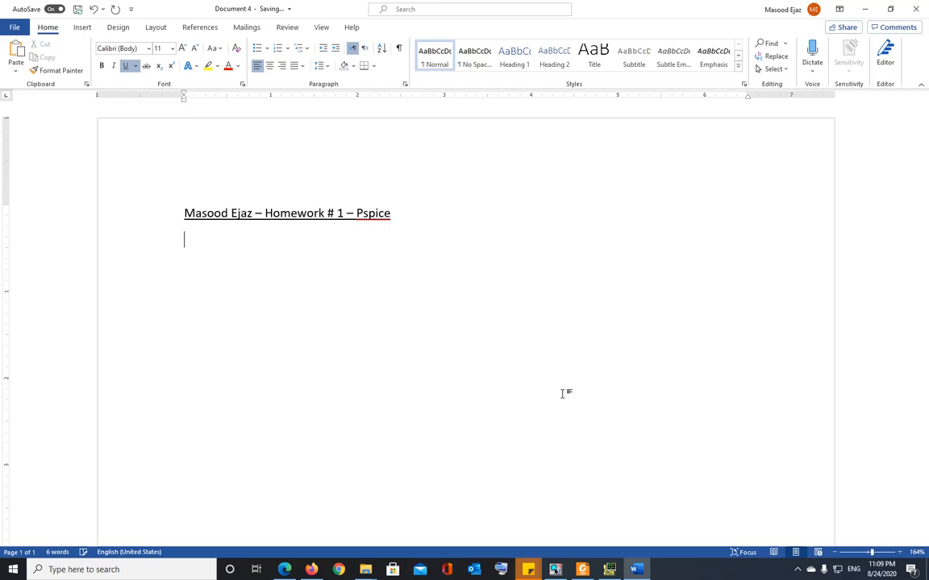
Add the 'Exercise # 1' heading, then clear bold and underline for the following line.
{"action": "type", "text": "Exercise # 1"}
{"action": "key", "text": "Return"}
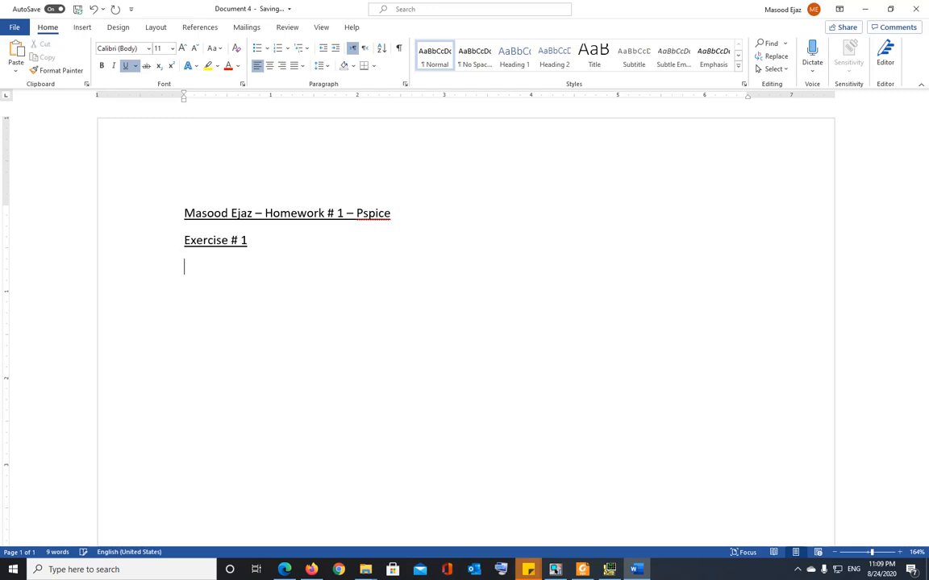
{"action": "key", "text": "ctrl+b"}
{"action": "key", "text": "ctrl+u"}
{"action": "key", "text": "ctrl+b"}
{"action": "key", "text": "alt+Tab"}
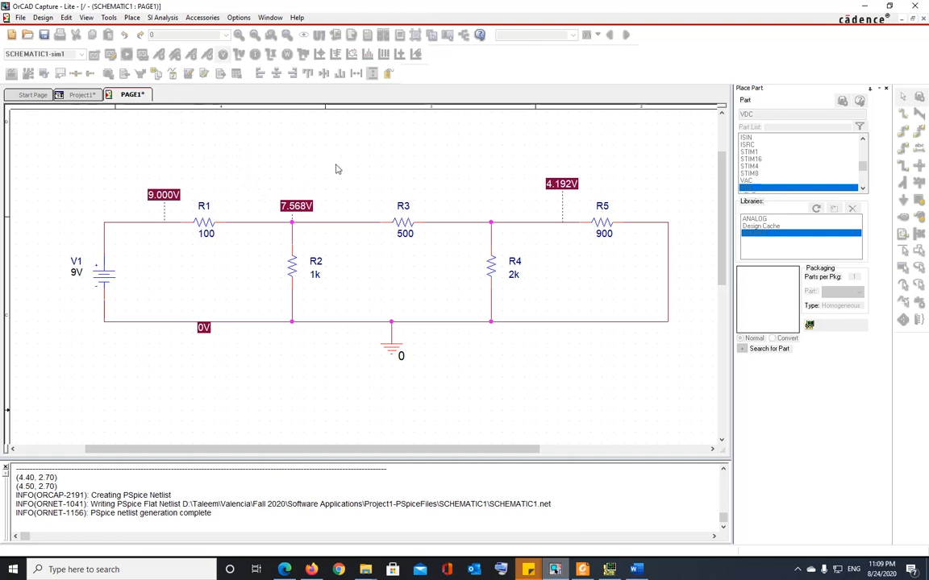
Hide the node voltages, box-select the whole ladder circuit, and bring Word forward.
{"action": "left_click", "coordinate": [225, 56]}
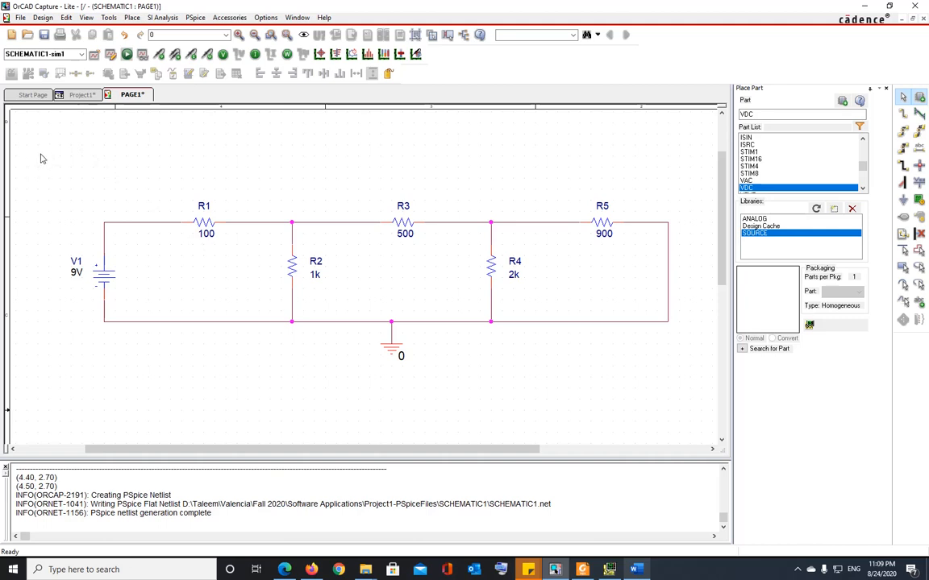
{"action": "left_click_drag", "start_coordinate": [38, 156], "coordinate": [698, 393]}
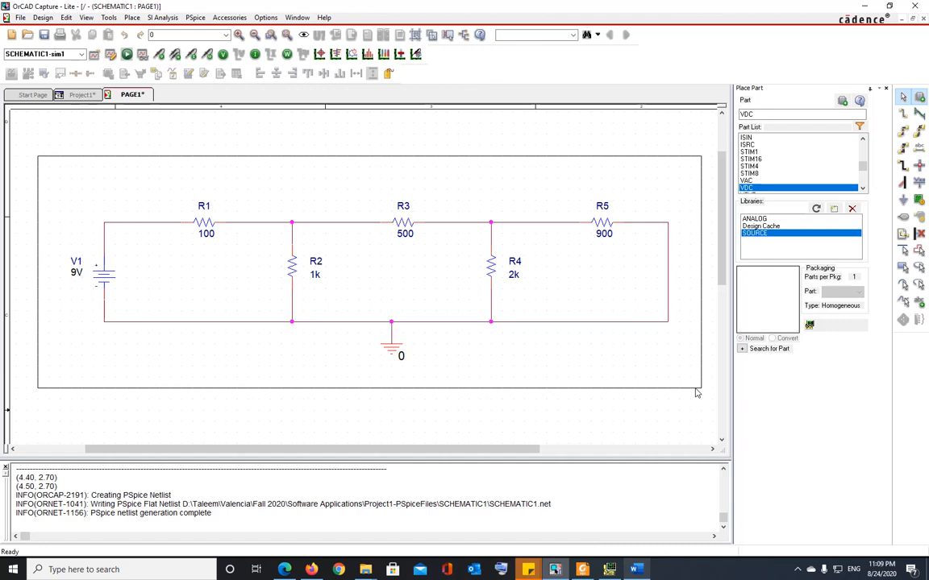
{"action": "left_click_drag", "start_coordinate": [696, 393], "coordinate": [697, 391]}
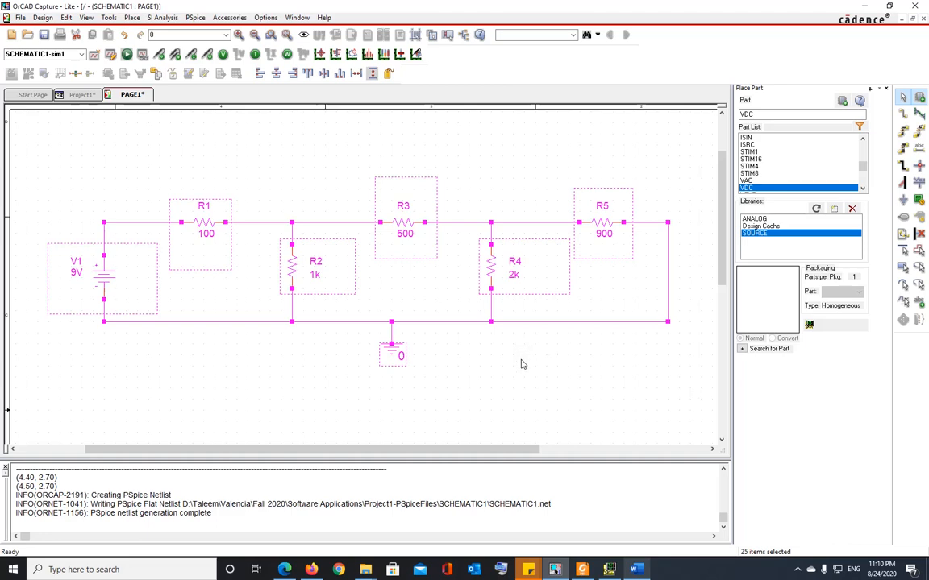
{"action": "left_click", "coordinate": [634, 569]}
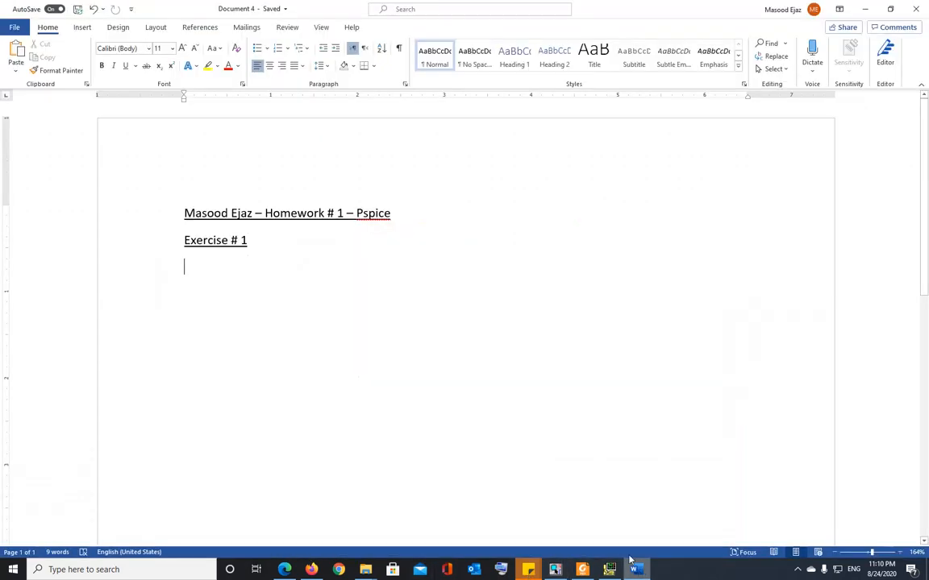
Paste the plain ladder circuit below 'Exercise # 1' and add an empty line after it.
{"action": "key", "text": "ctrl+v"}
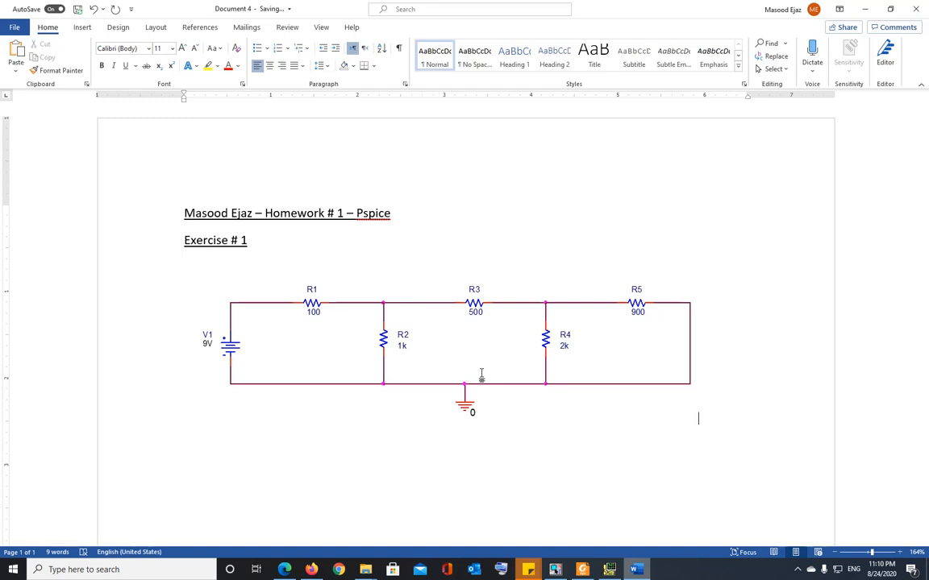
{"action": "key", "text": "Return"}
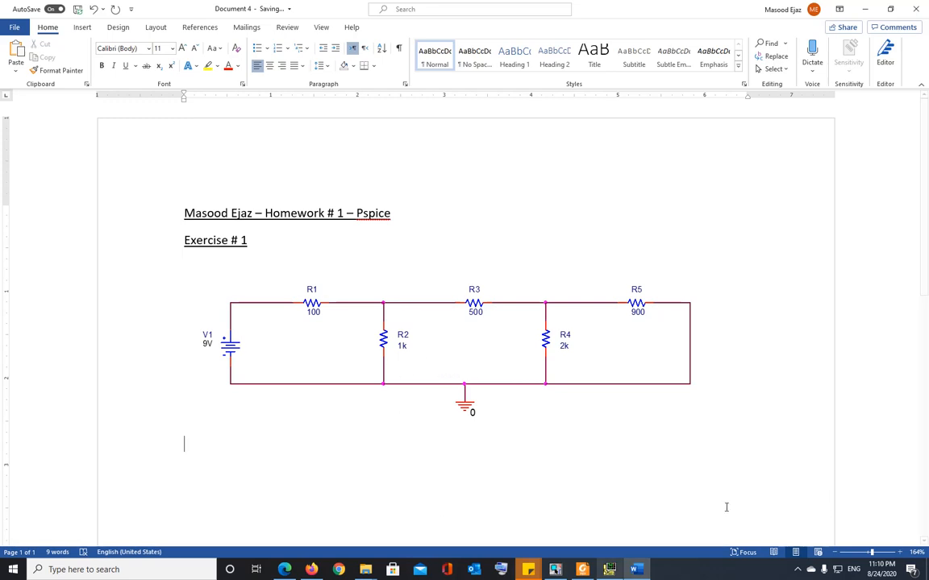
{"action": "left_click", "coordinate": [556, 573]}
Turn on the node voltages, select the circuit, and paste this voltage-labelled copy into Word.
{"action": "left_click", "coordinate": [509, 405]}
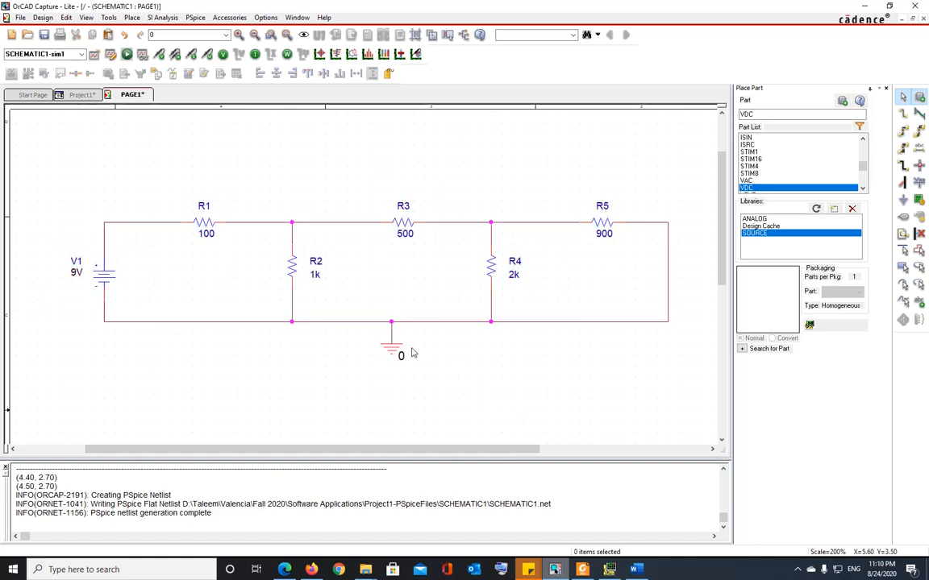
{"action": "left_click", "coordinate": [223, 54]}
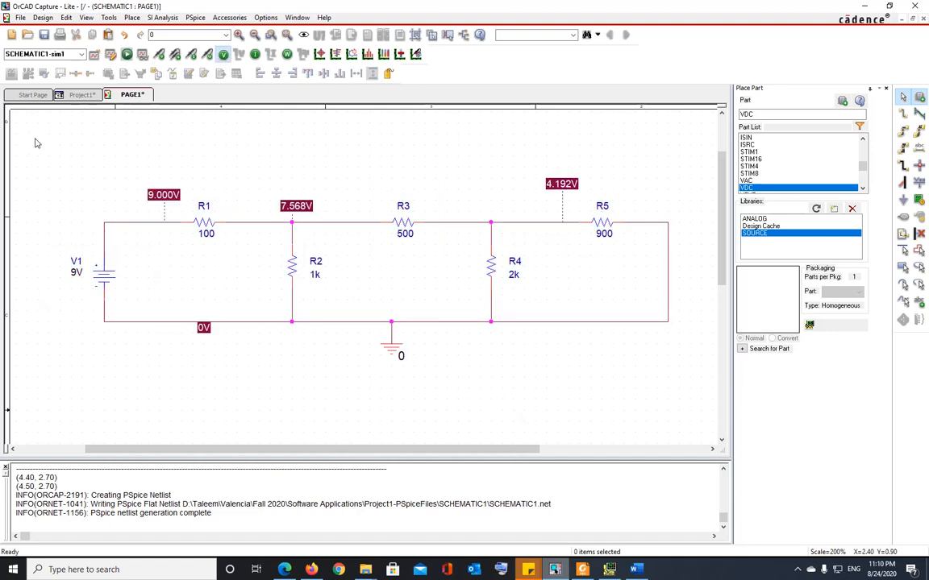
{"action": "left_click_drag", "start_coordinate": [38, 134], "coordinate": [685, 391]}
{"action": "left_click", "coordinate": [639, 571]}
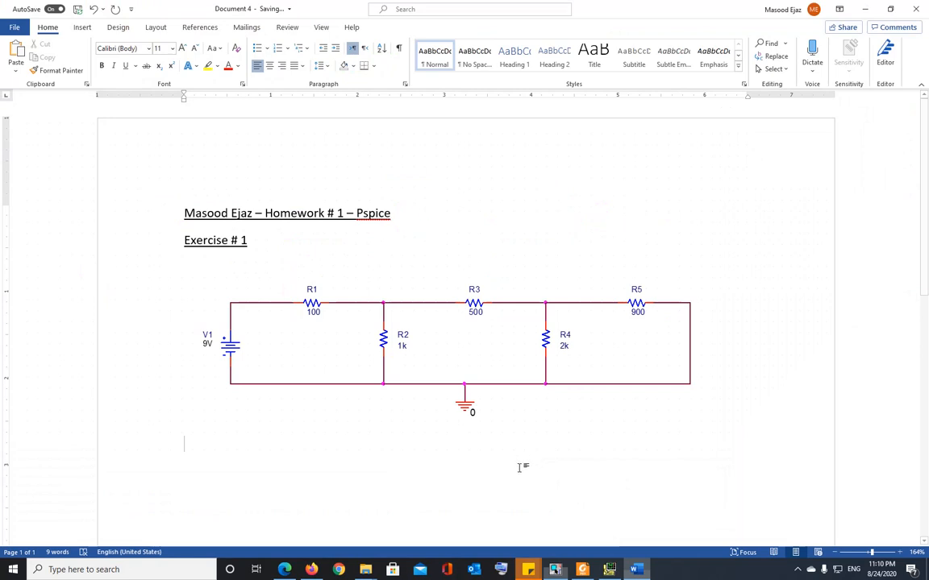
{"action": "key", "text": "ctrl+v"}
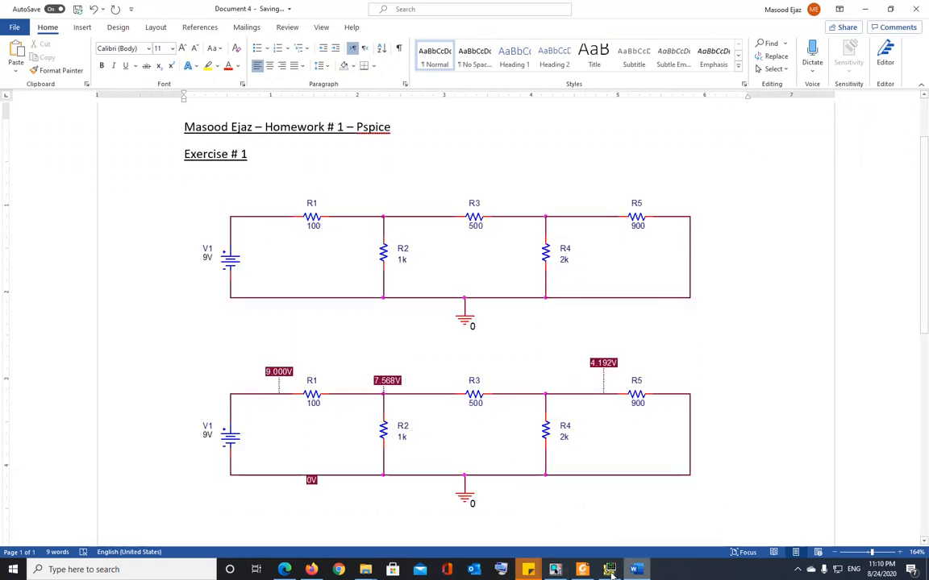
{"action": "left_click", "coordinate": [558, 569]}
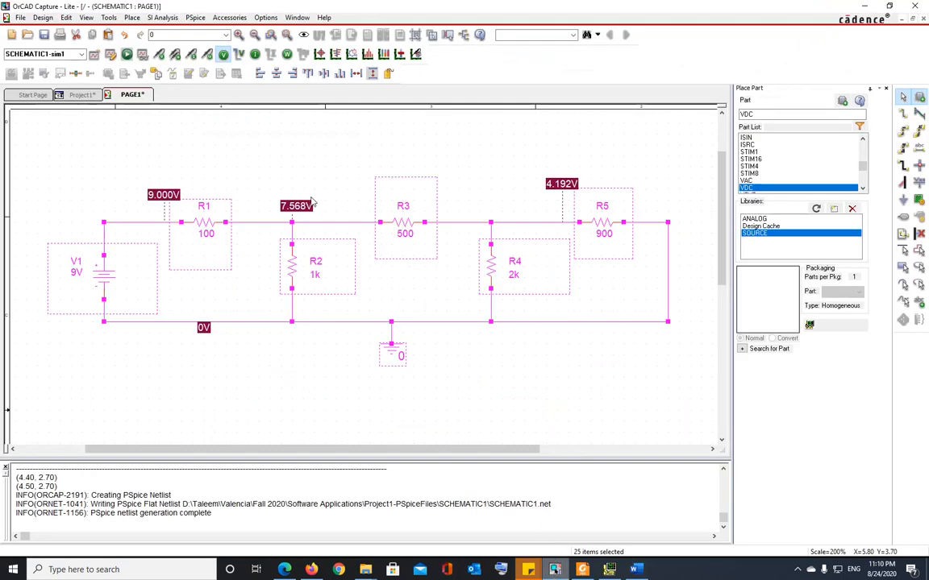
Hide the voltage labels and box-select the whole ladder circuit for the current-labelled copy.
{"action": "left_click", "coordinate": [224, 54]}
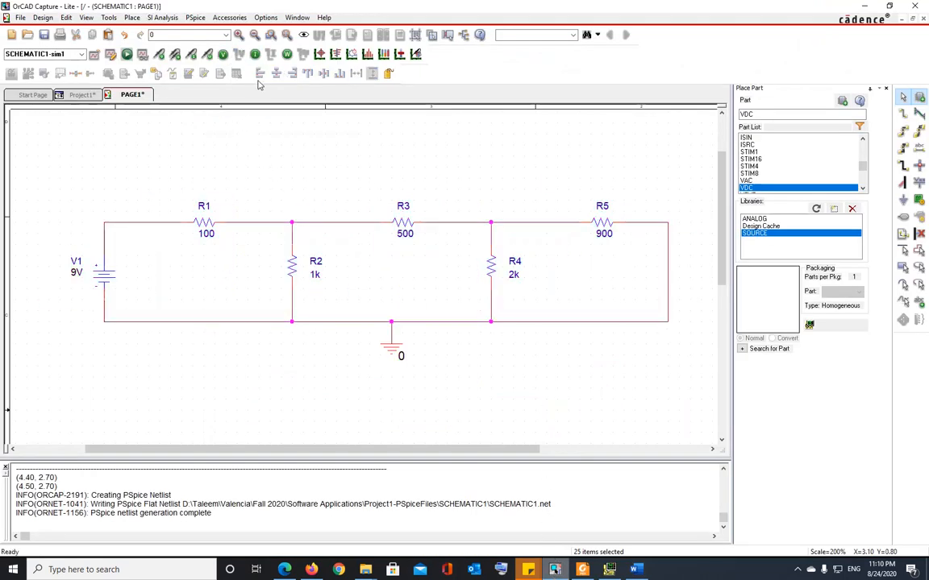
{"action": "left_click_drag", "start_coordinate": [48, 145], "coordinate": [690, 369]}
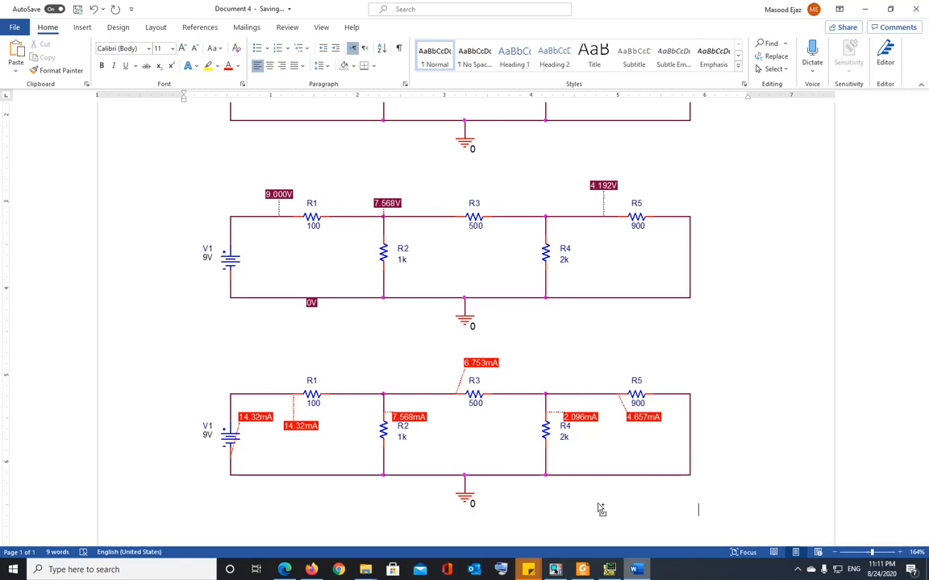
Add an 'Exercise 2:' heading on a new page with a line below, then minimize Word.
{"action": "key", "text": "Return"}
{"action": "key", "text": "Return"}
{"action": "key", "text": "Return"}
{"action": "key", "text": "Return"}
{"action": "key", "text": "Return"}
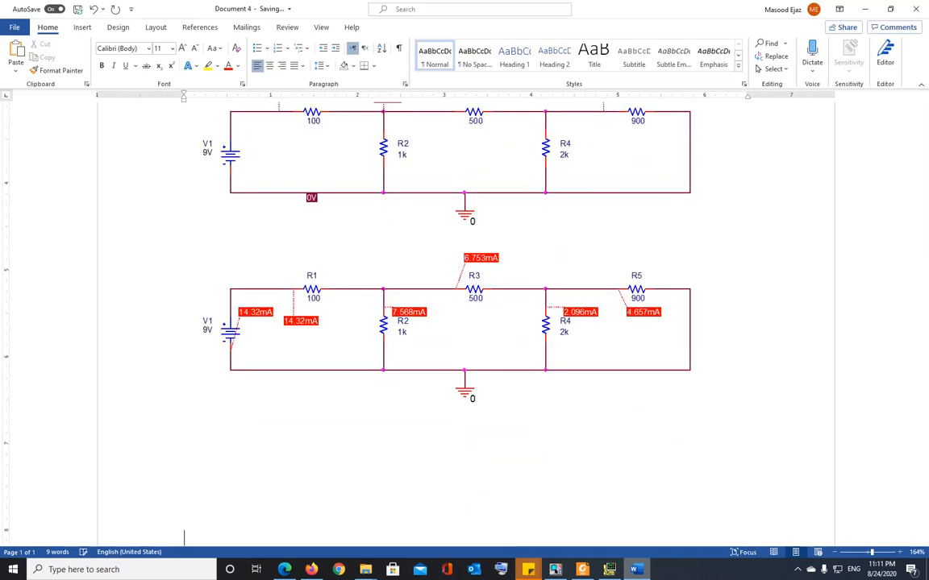
{"action": "key", "text": "Return"}
{"action": "key", "text": "Return"}
{"action": "key", "text": "Return"}
{"action": "key", "text": "Return"}
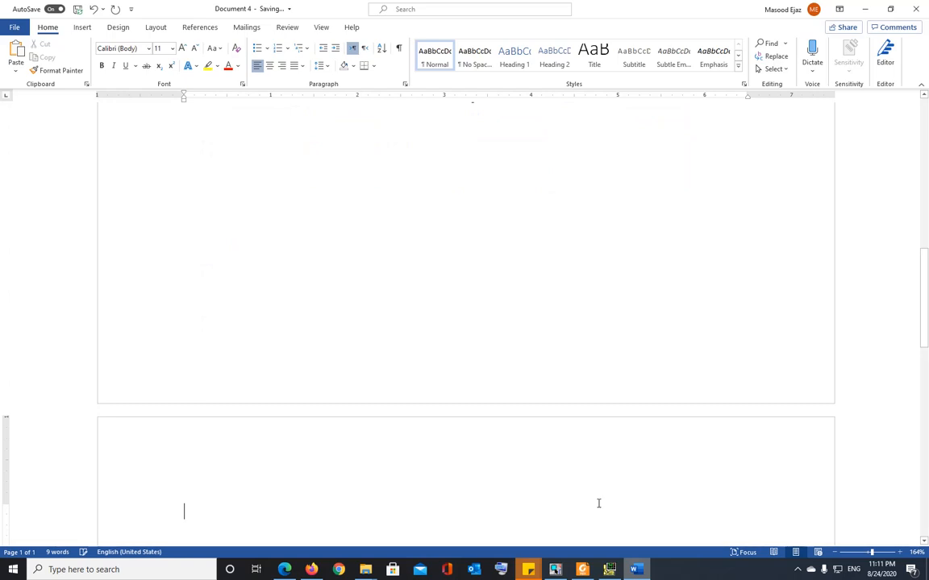
{"action": "type", "text": "Exercise 2:"}
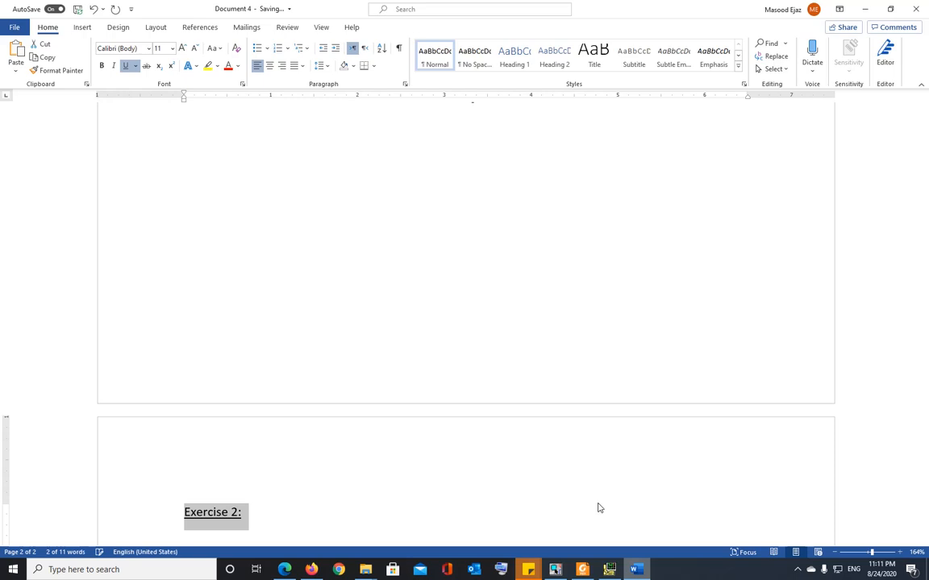
{"action": "left_click", "coordinate": [597, 508]}
{"action": "key", "text": "Return"}
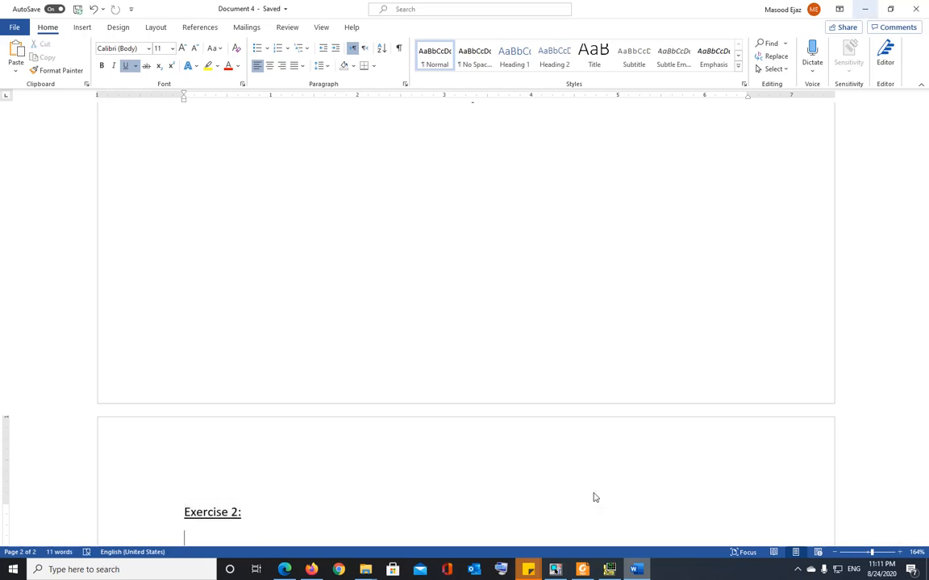
{"action": "left_click", "coordinate": [866, 10]}
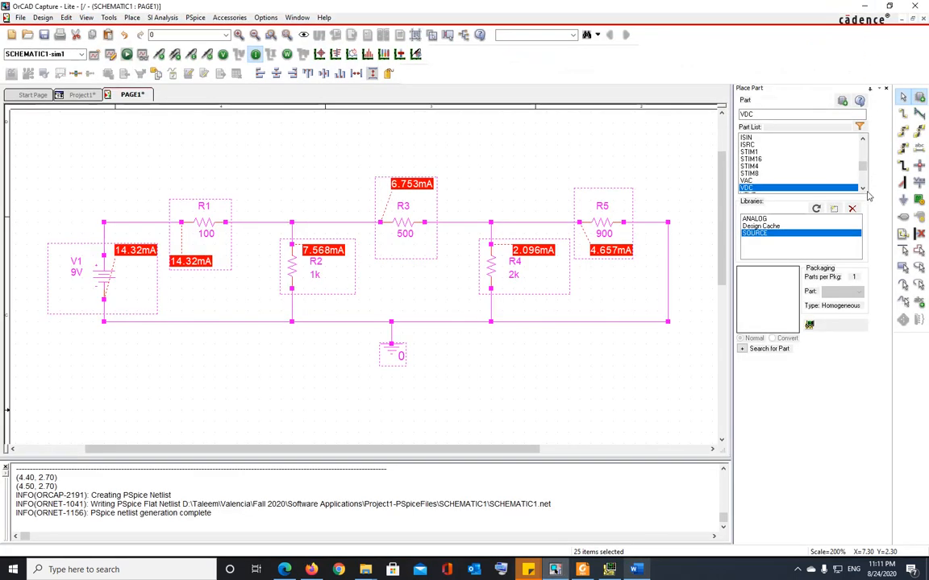